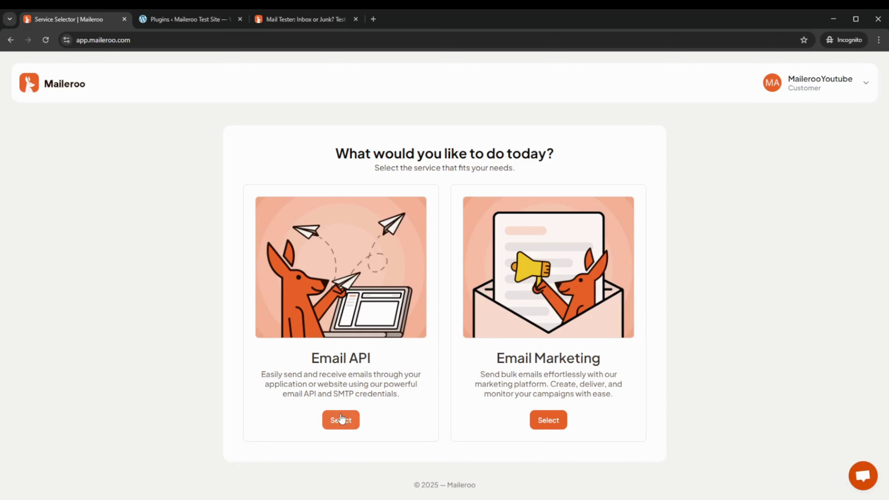
Open the SMTP accounts of the existing sandbox domain in Maileroo's Email API service.
click(342, 419)
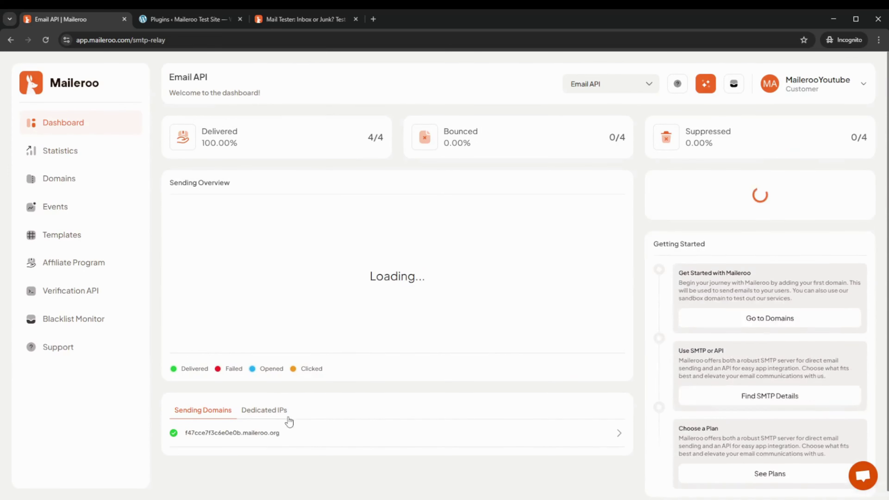
click(91, 184)
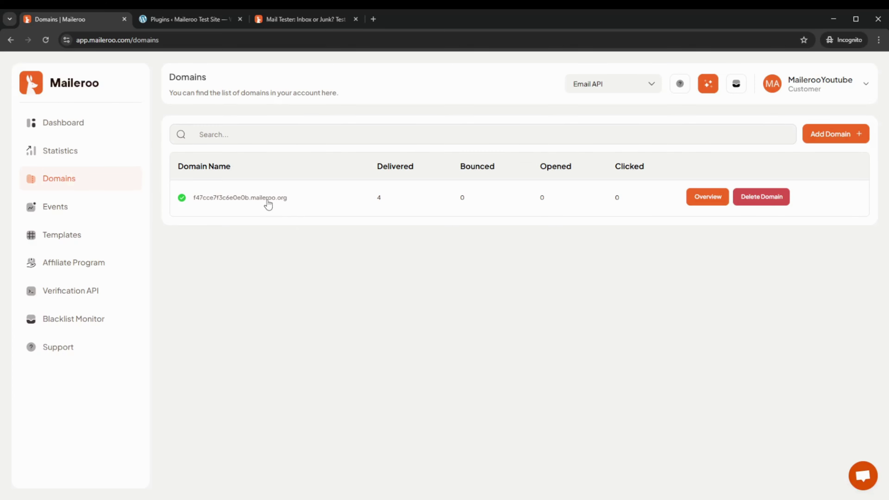
click(245, 199)
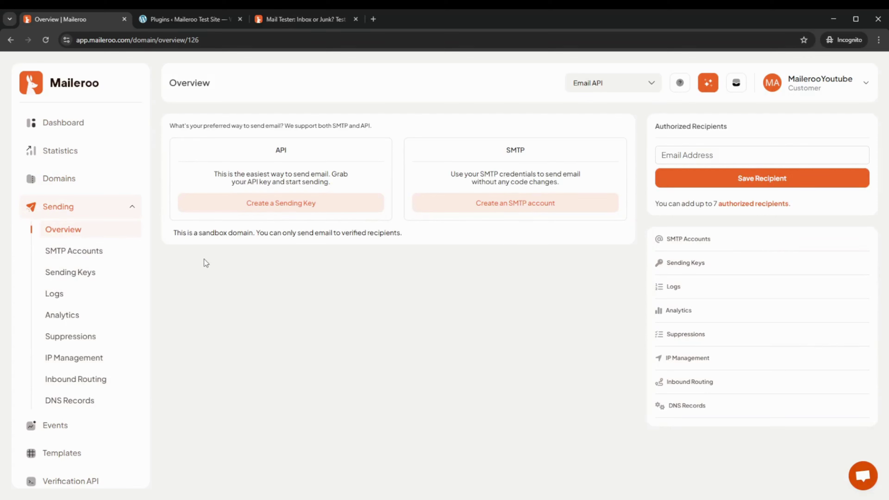
click(72, 253)
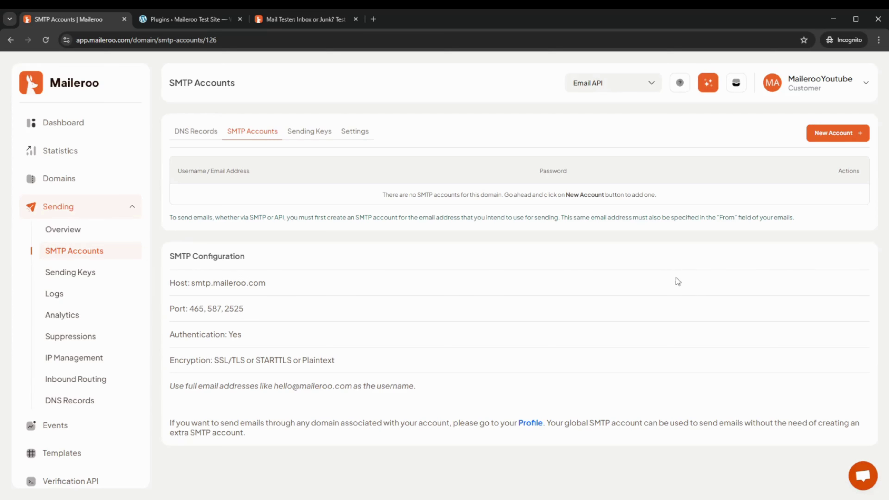
Create a new SMTP account with the alias donotreply for the domain.
click(832, 136)
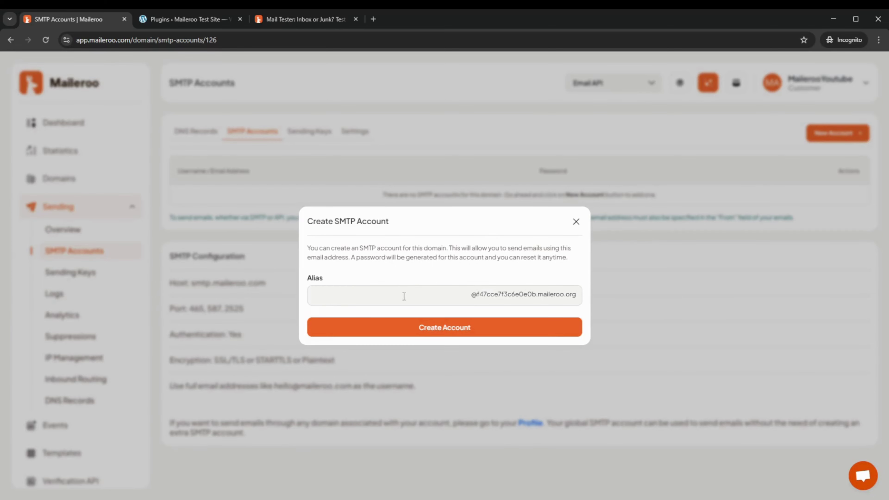
click(413, 291)
text(donotreply)
click(441, 333)
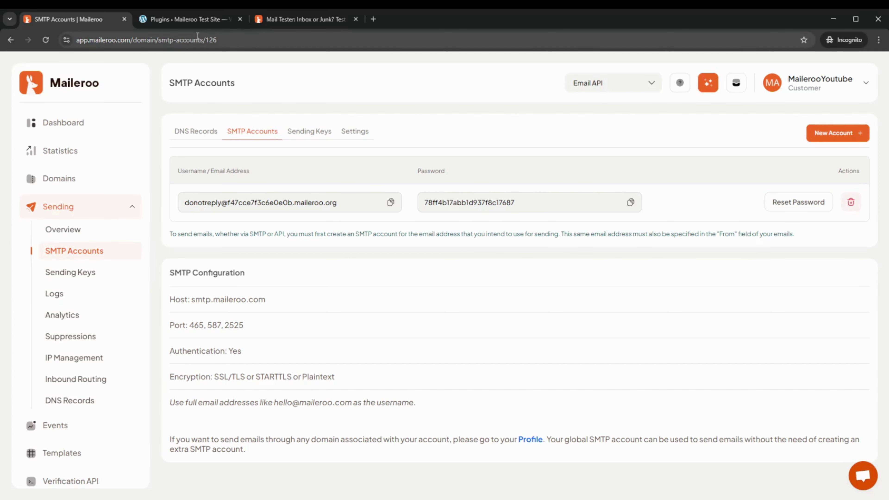
In the WordPress admin site, find the Simple SMTP by Maileroo plugin by searching "Maileroo", then install and activate it.
click(194, 21)
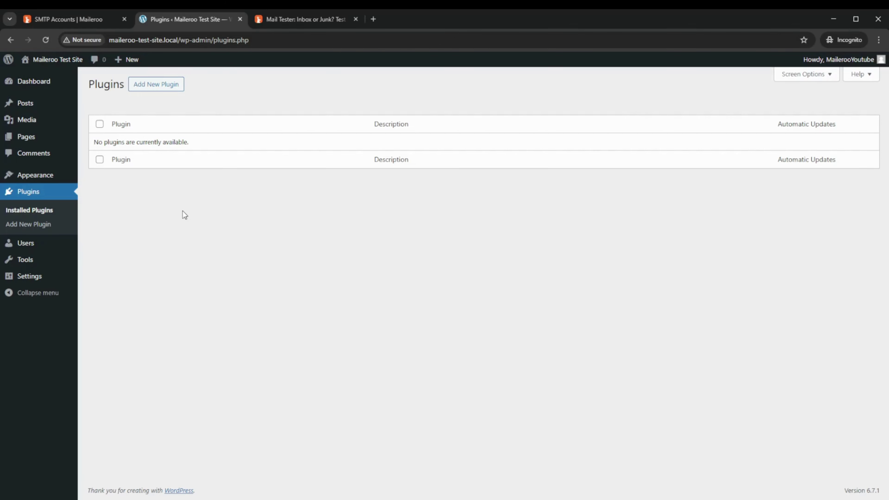
click(174, 85)
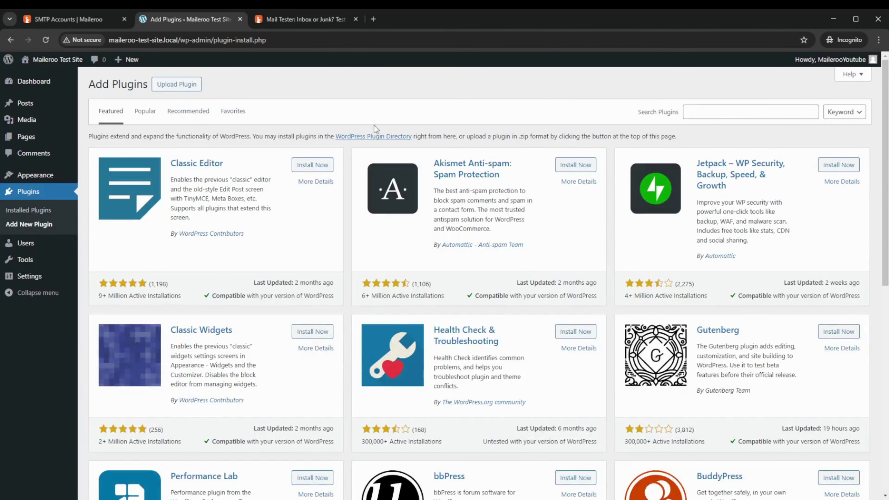
click(695, 115)
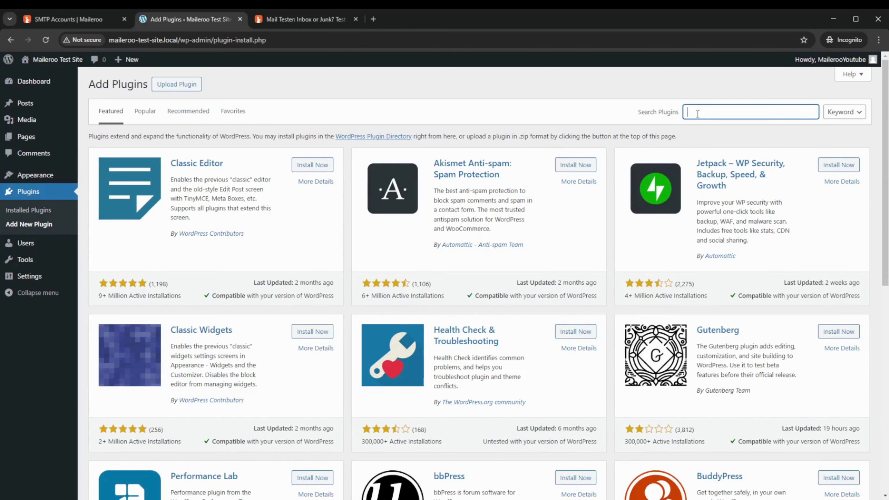
text(Maileroo)
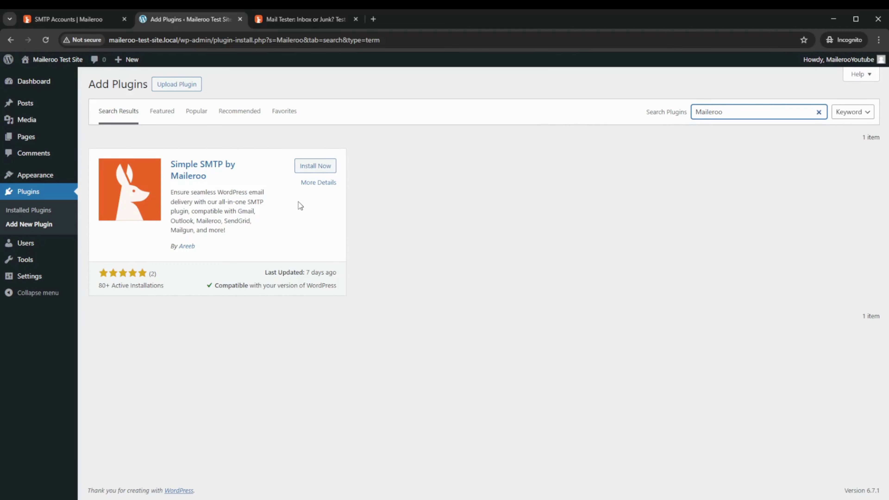
click(307, 169)
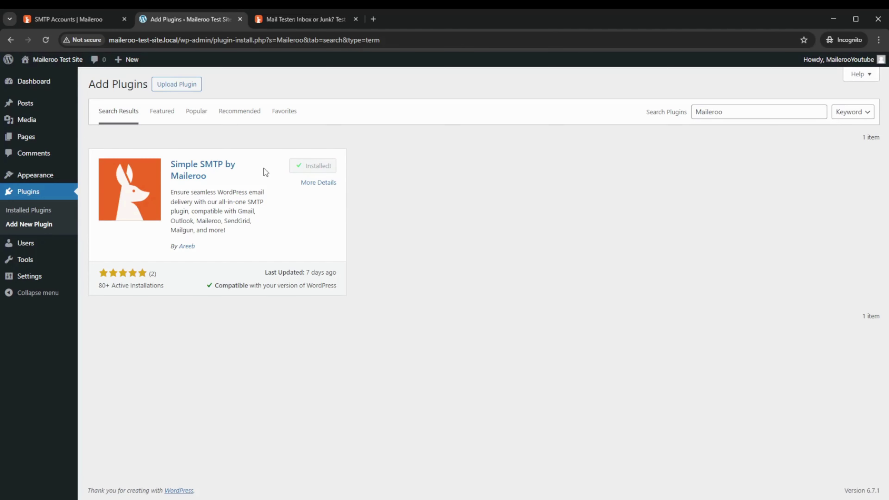
click(319, 167)
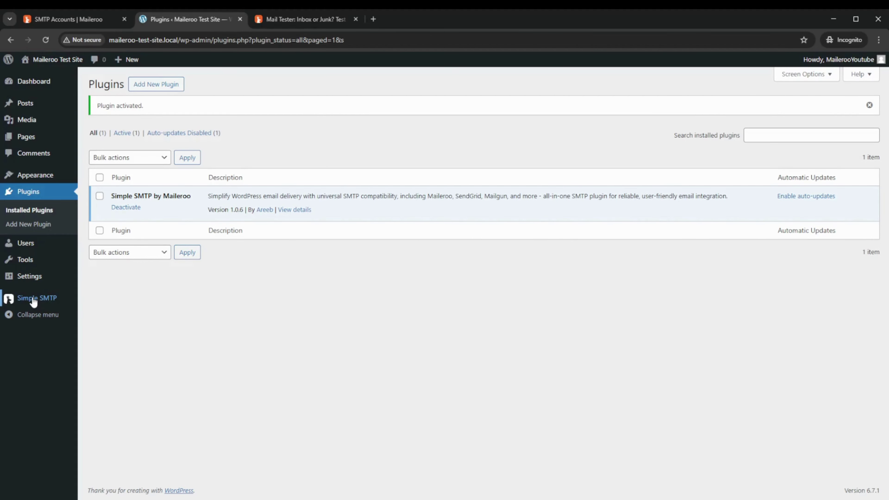
Set the Simple SMTP plugin's method to SMTP and clear its stored username and password.
click(34, 299)
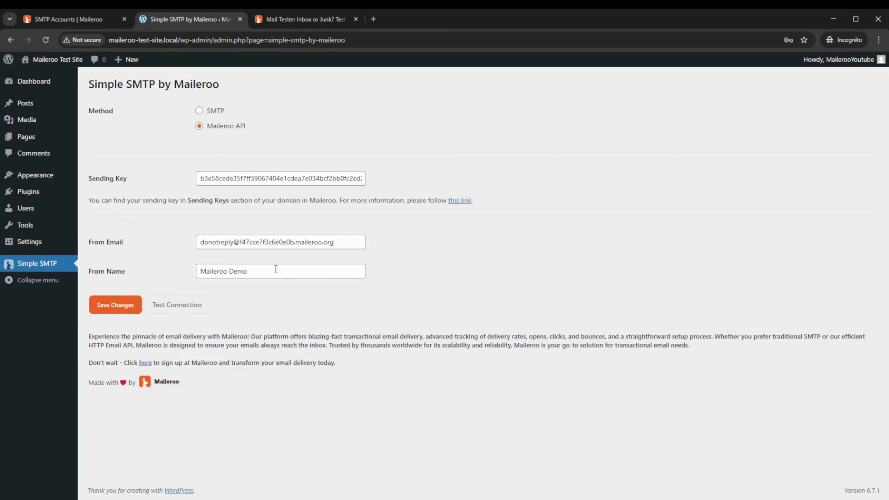
click(199, 111)
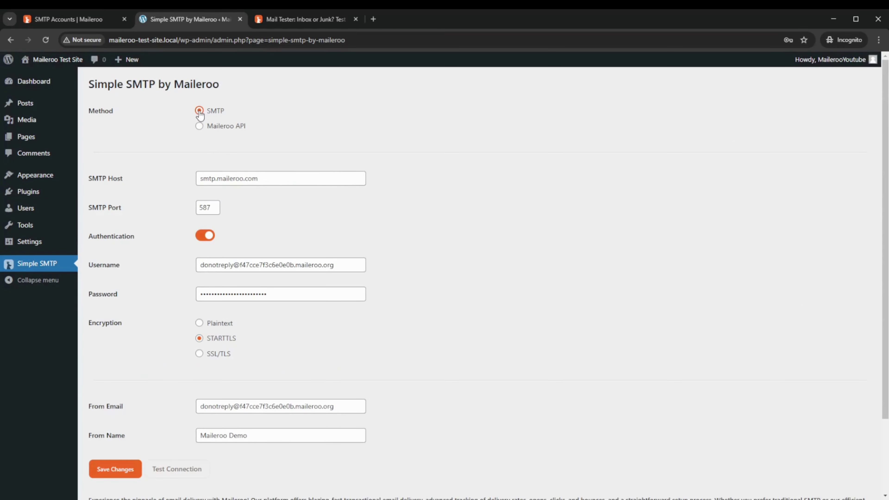
triple_click(253, 270)
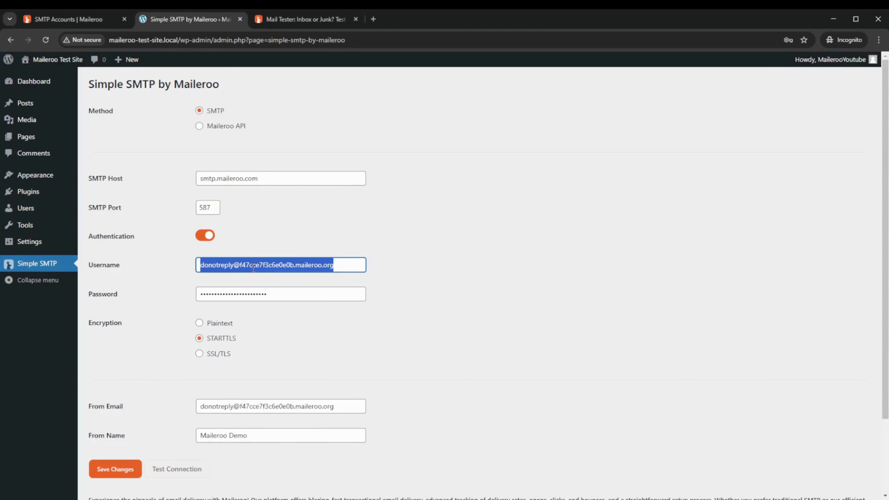
key(BackSpace)
triple_click(268, 286)
key(BackSpace)
click(416, 256)
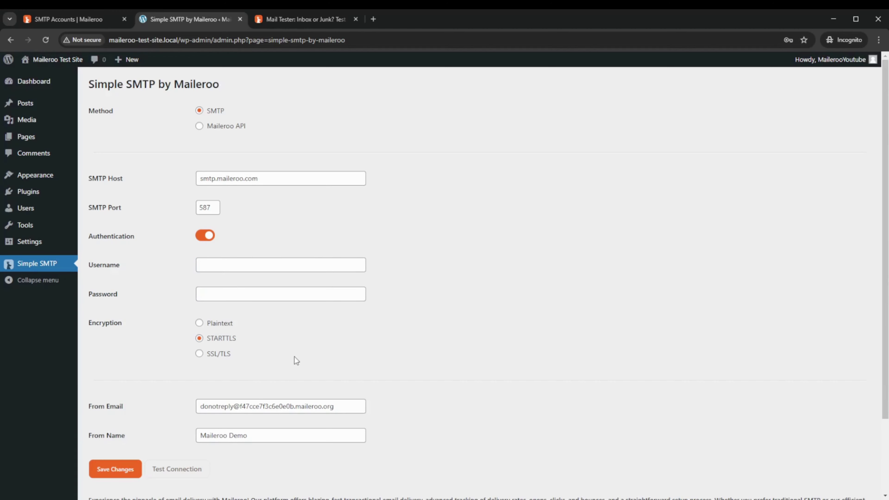
Clear the From Email and From Name values in the Simple SMTP settings.
click(278, 408)
double_click(277, 408)
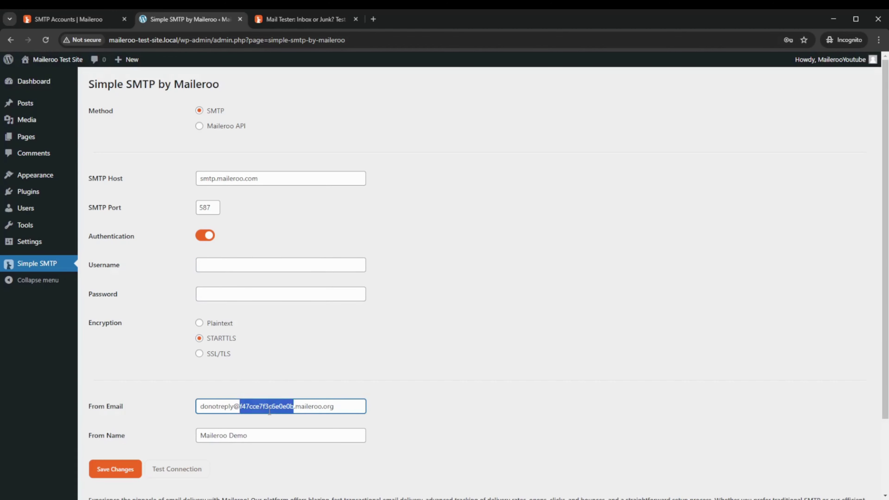
triple_click(270, 410)
key(BackSpace)
double_click(224, 436)
click(231, 438)
key(BackSpace)
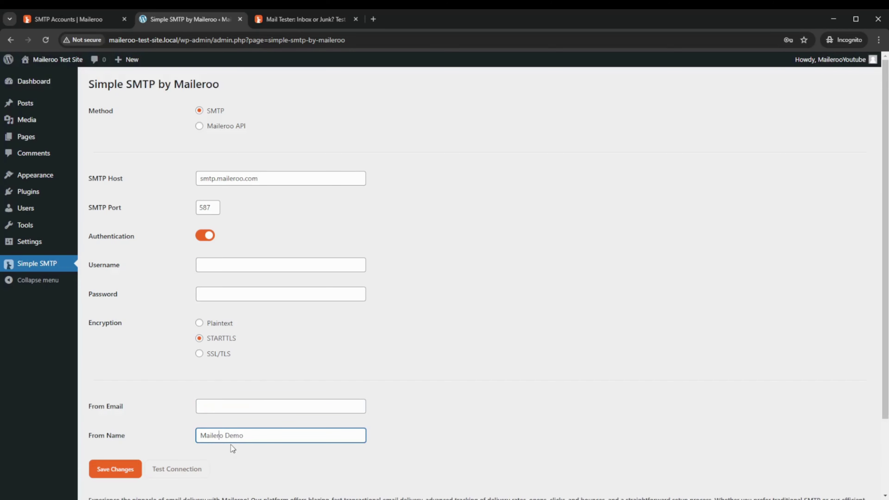
triple_click(232, 441)
key(BackSpace)
click(233, 445)
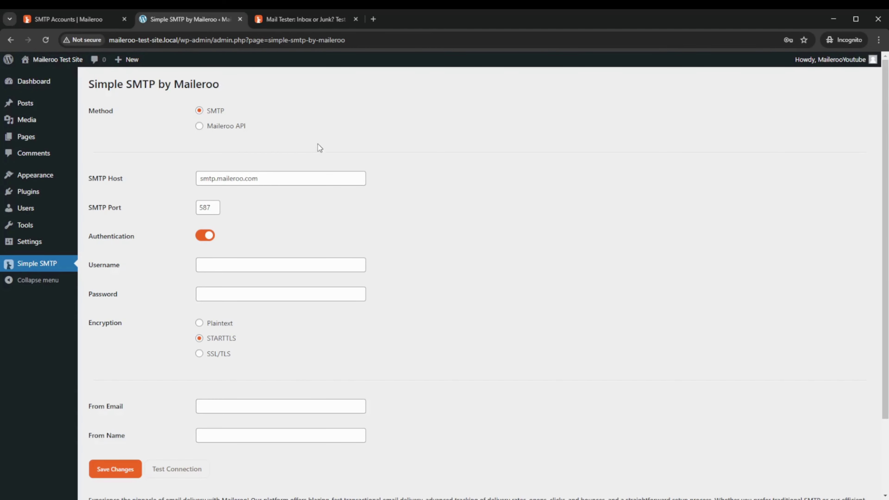
Copy the SMTP account's username from Maileroo into the plugin's Username and From Email fields in WordPress.
click(88, 22)
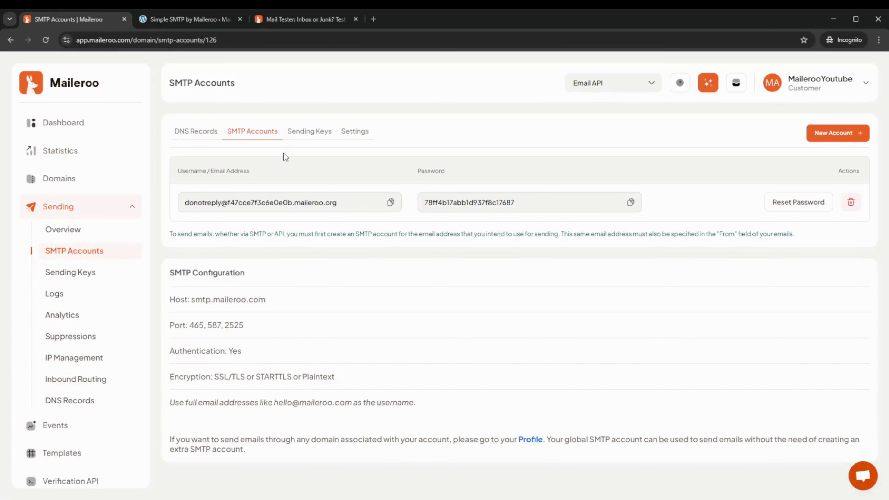
click(391, 203)
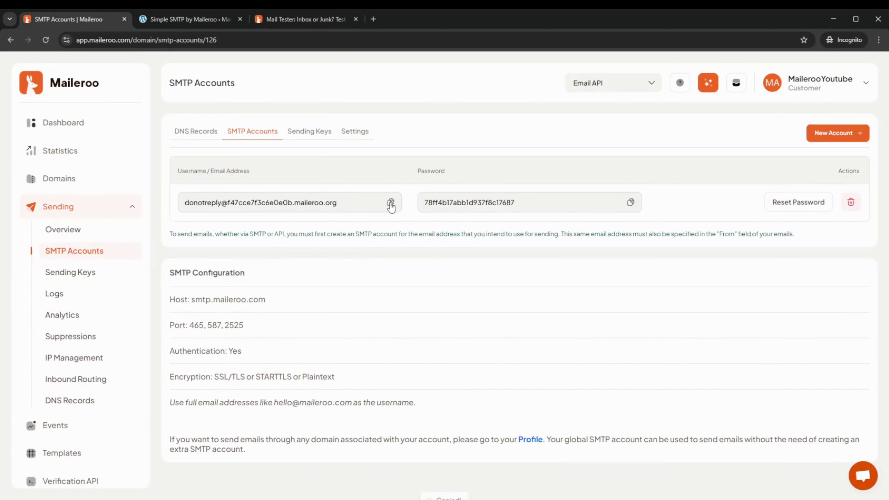
click(169, 21)
click(228, 264)
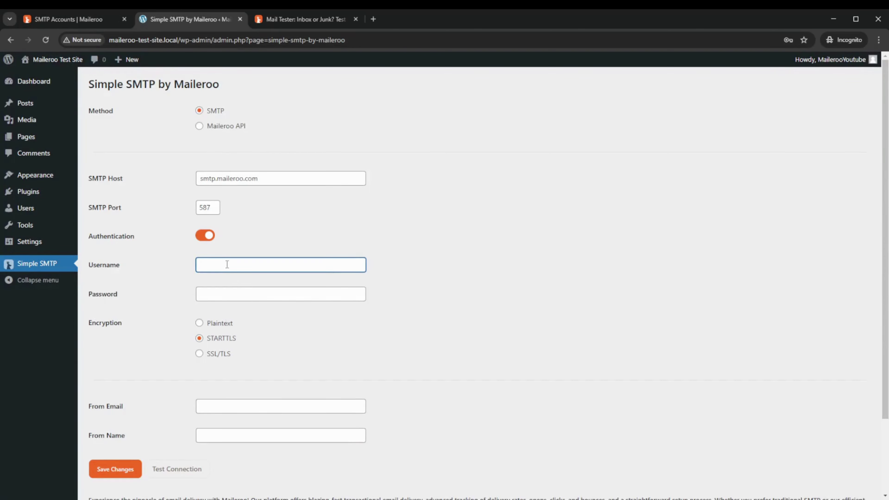
key(ctrl+v)
click(446, 298)
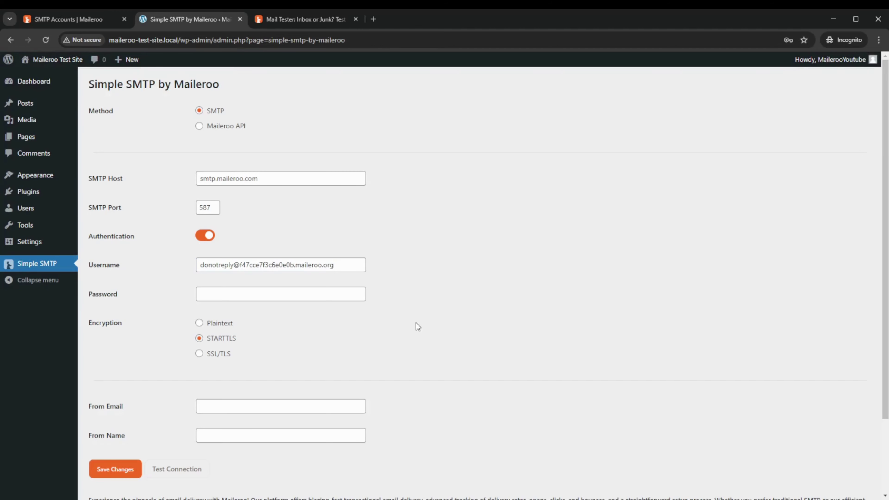
click(240, 406)
key(ctrl+v)
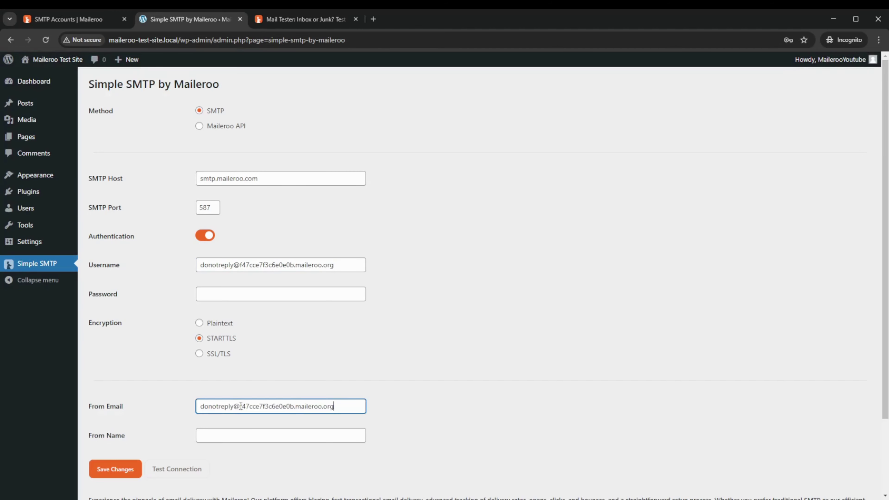
click(418, 368)
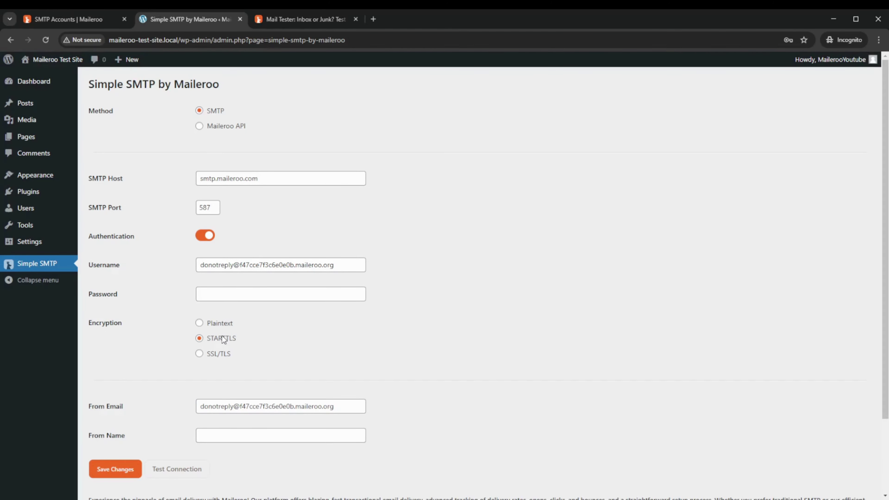
Copy the SMTP account's password from Maileroo into the plugin's Password field in WordPress.
click(70, 19)
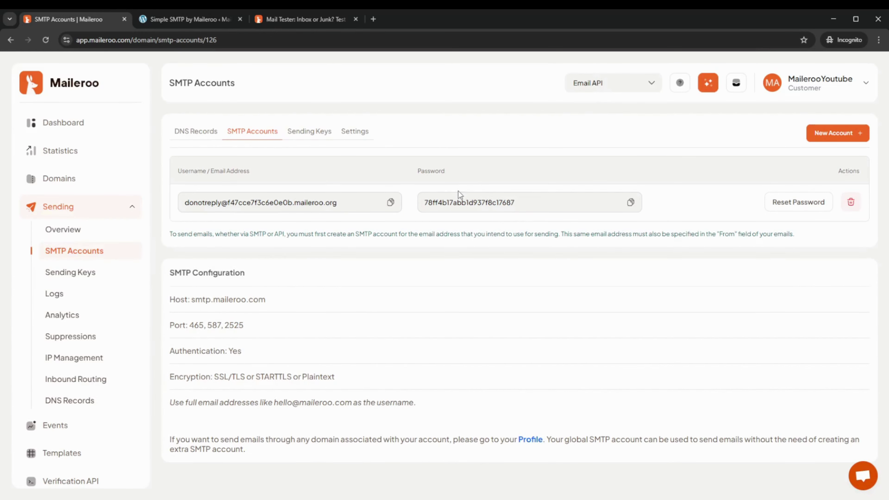
click(631, 202)
click(189, 19)
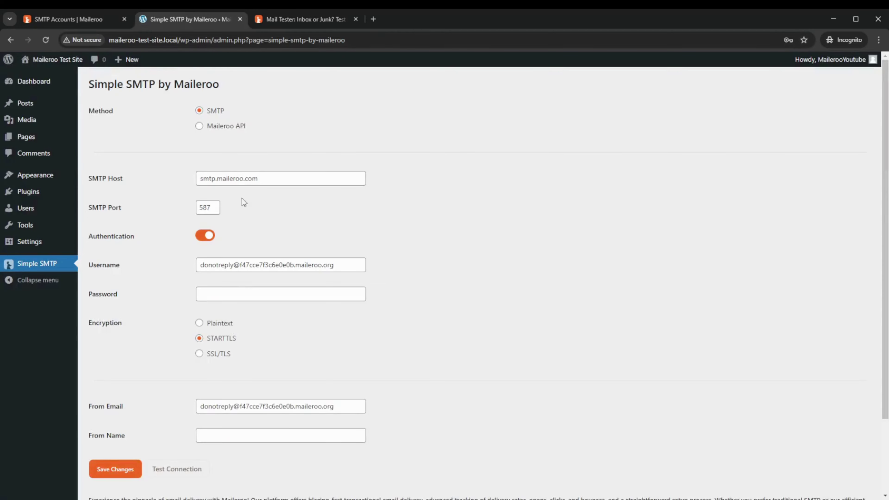
click(225, 294)
key(ctrl+v)
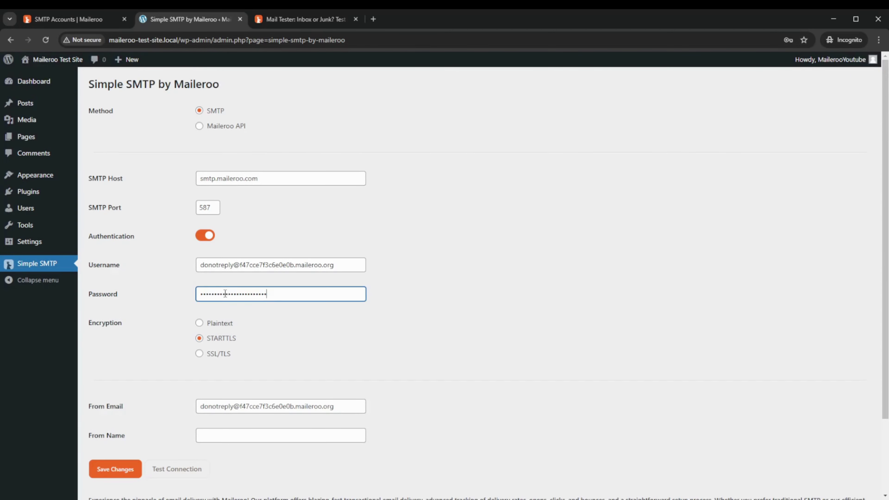
click(460, 261)
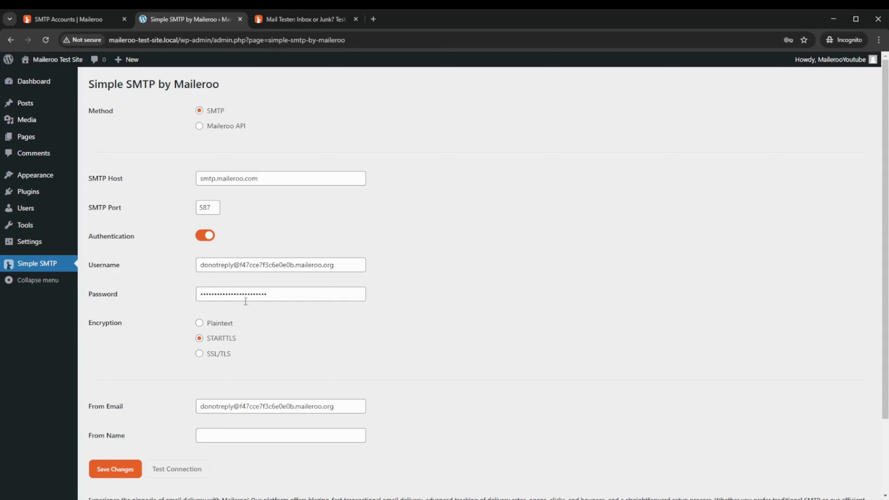
Set the From Name to "Maileroo Demo" and save the plugin settings.
click(258, 436)
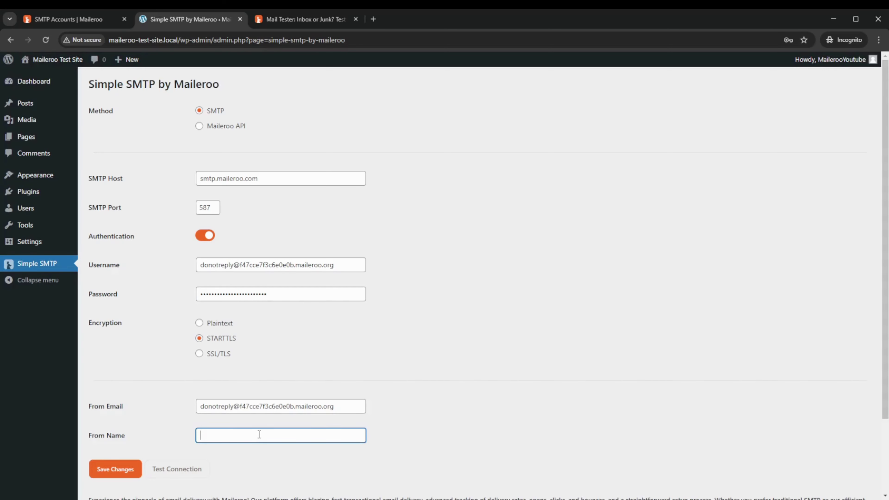
text(Maileroo Demo)
click(108, 469)
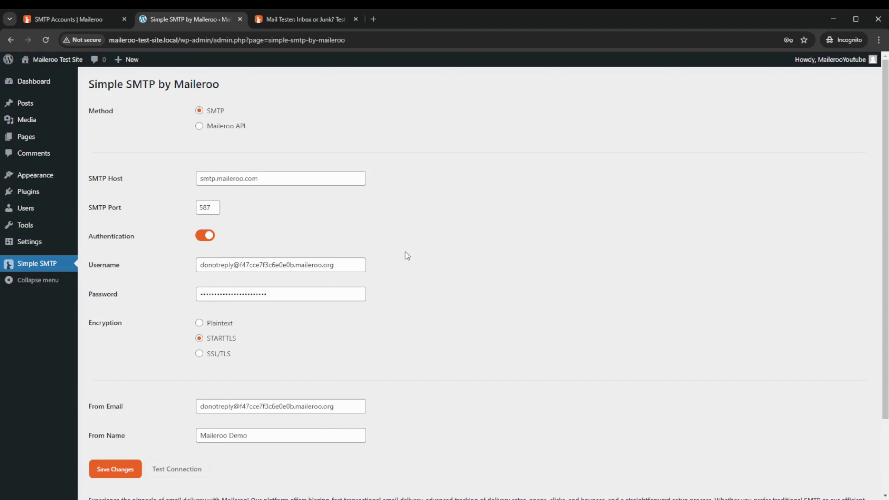
Reload the Mail Tester page, copy its newly generated test email address, and return to the Maileroo SMTP accounts page.
click(284, 20)
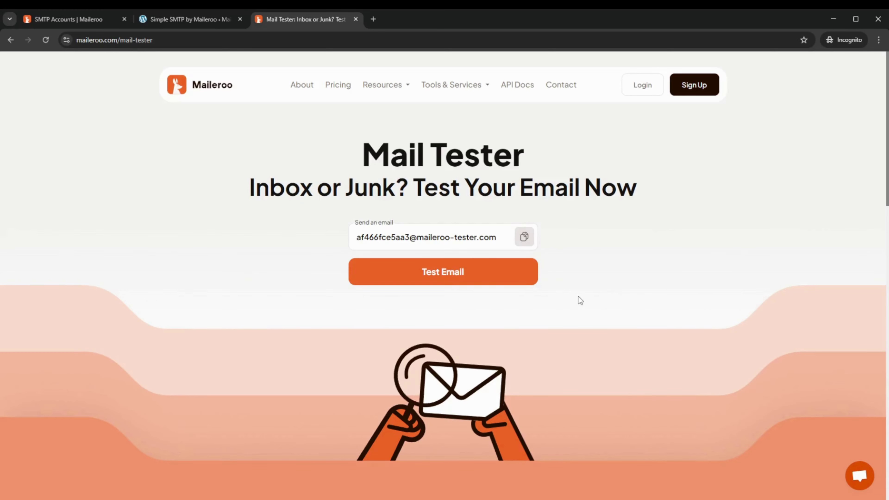
click(45, 40)
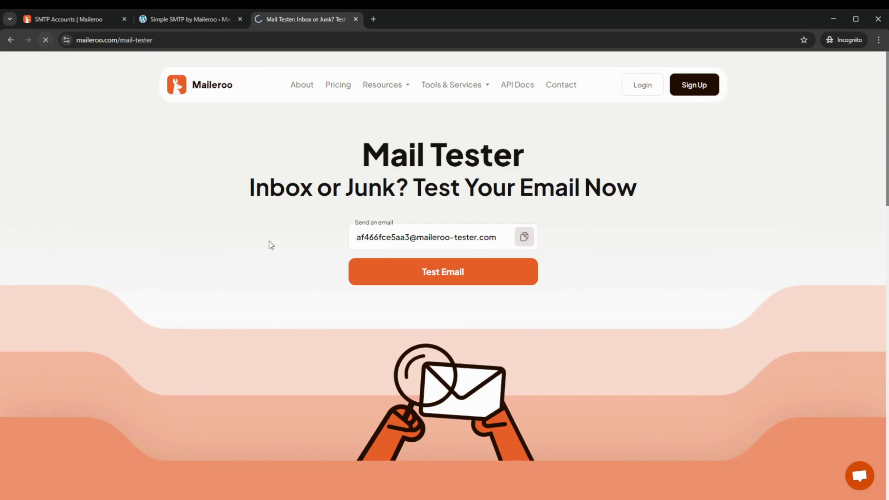
click(524, 238)
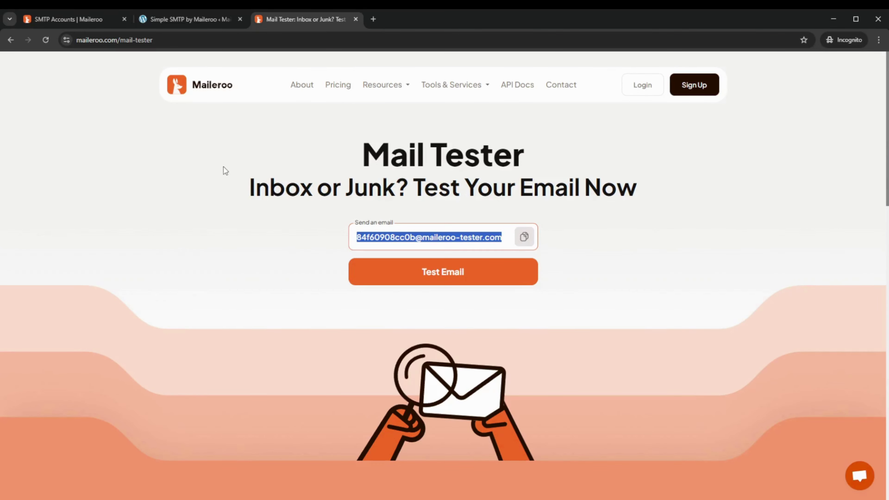
click(82, 22)
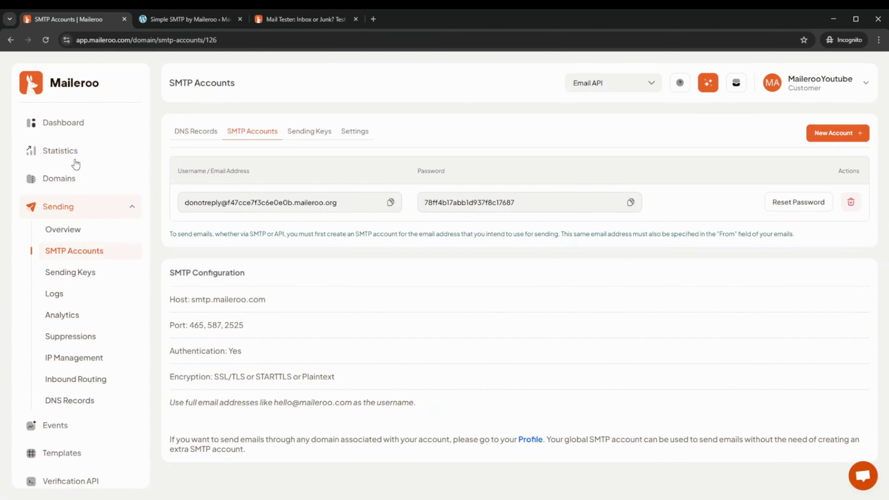
Add the copied Mail Tester address as an authorized recipient on the sandbox domain's Overview page.
click(66, 231)
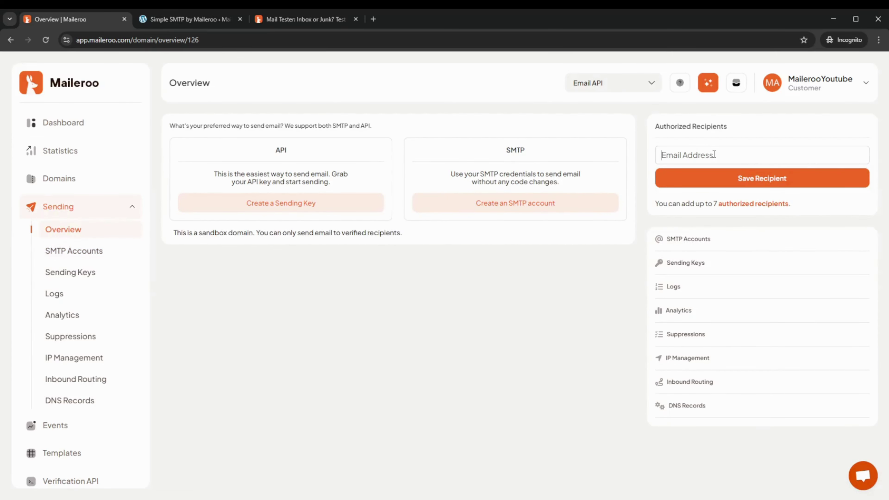
click(714, 154)
key(ctrl+v)
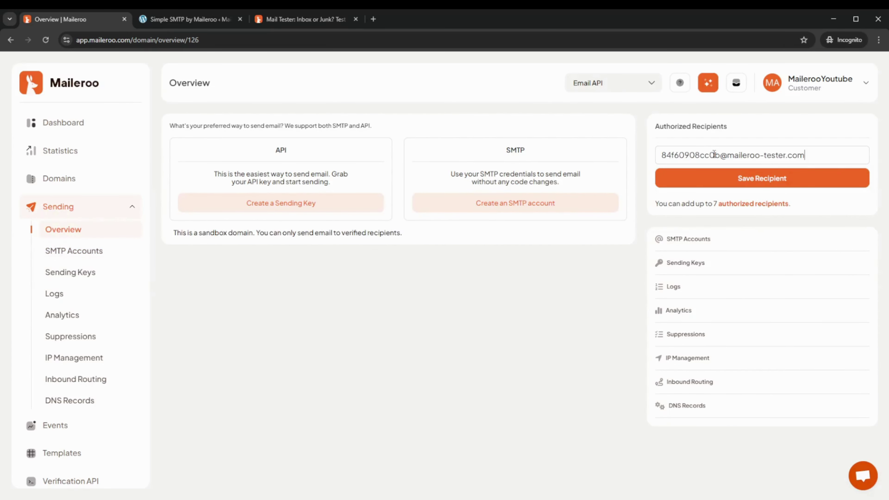
click(736, 179)
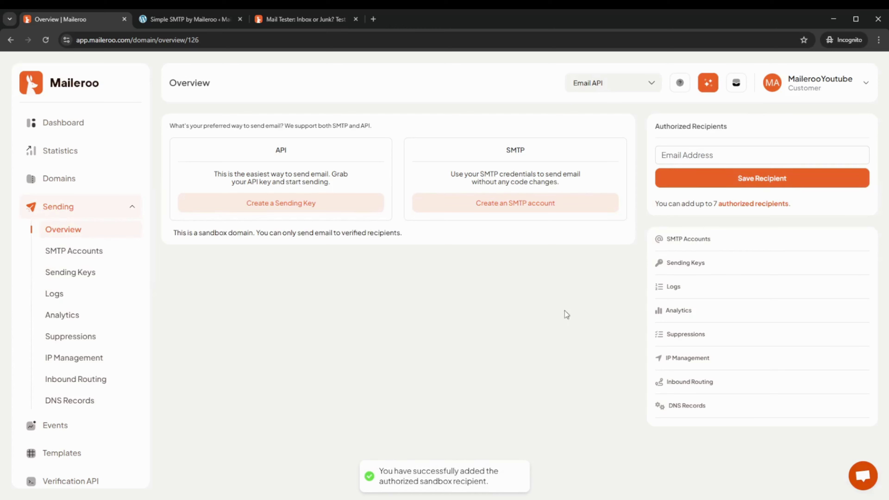
drag(383, 473, 502, 483)
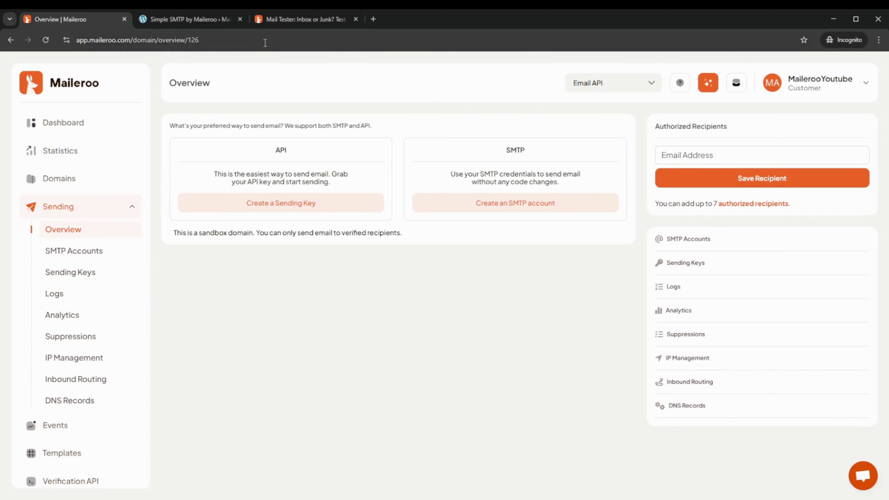
Switch to Mail Tester and start the email test for the generated address.
click(277, 21)
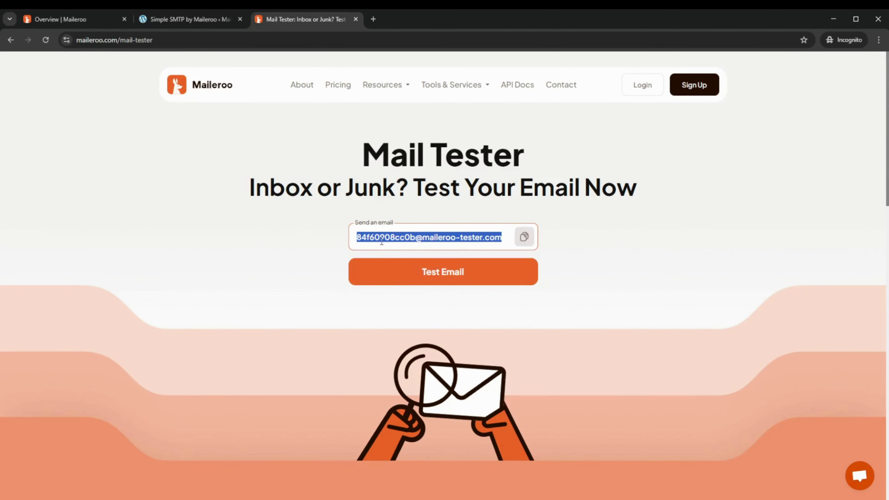
click(297, 235)
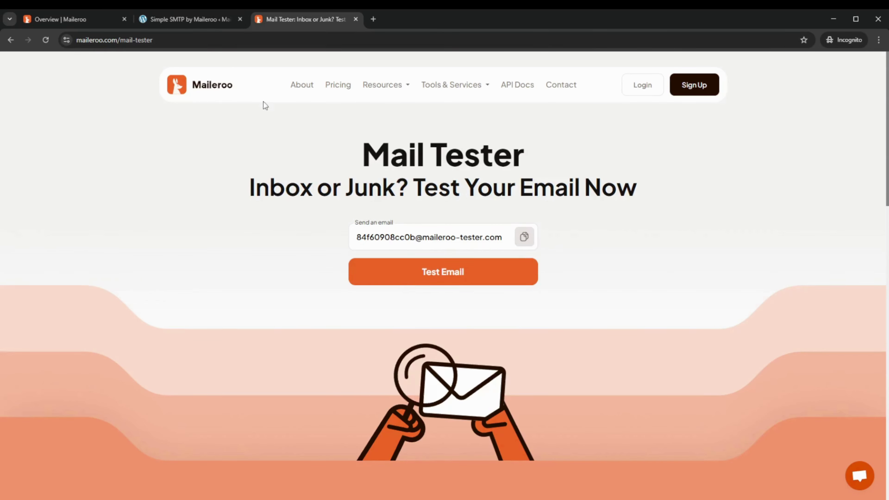
click(417, 277)
Send a test email from the WordPress plugin's connection test to the copied Mail Tester address, and close the dialog.
click(208, 27)
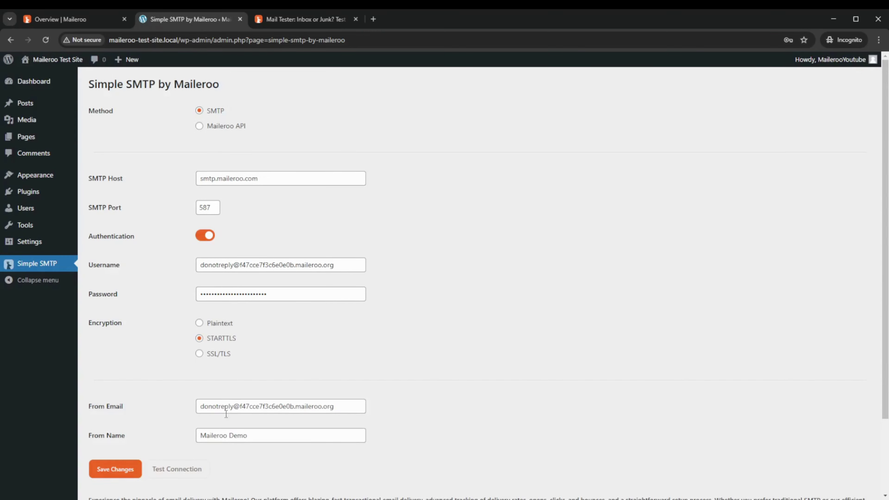
click(157, 469)
click(345, 335)
key(ctrl+v)
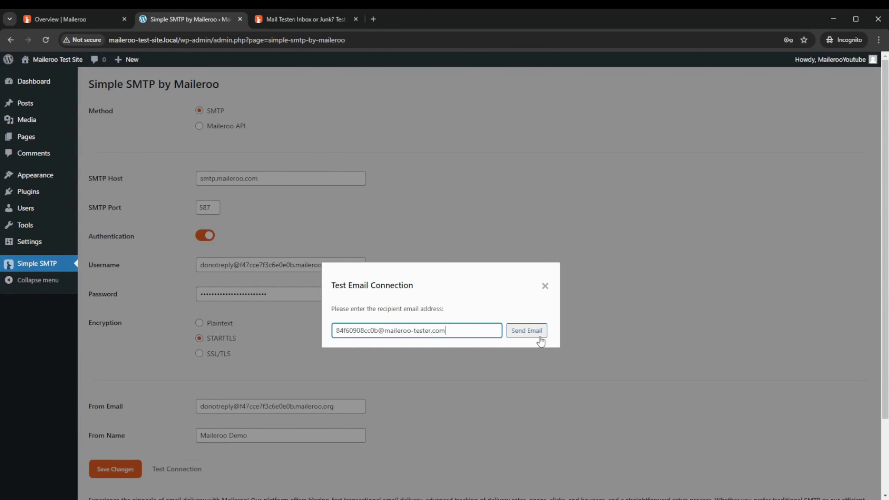
click(532, 333)
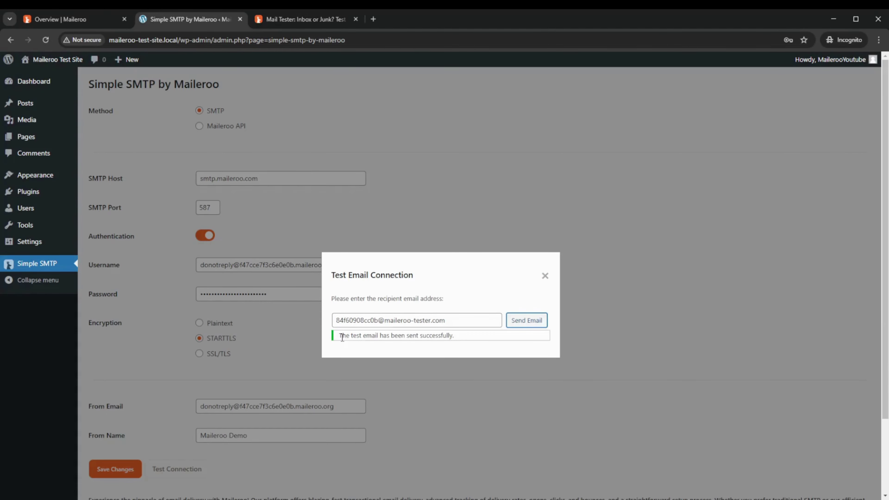
drag(342, 335, 457, 337)
click(545, 276)
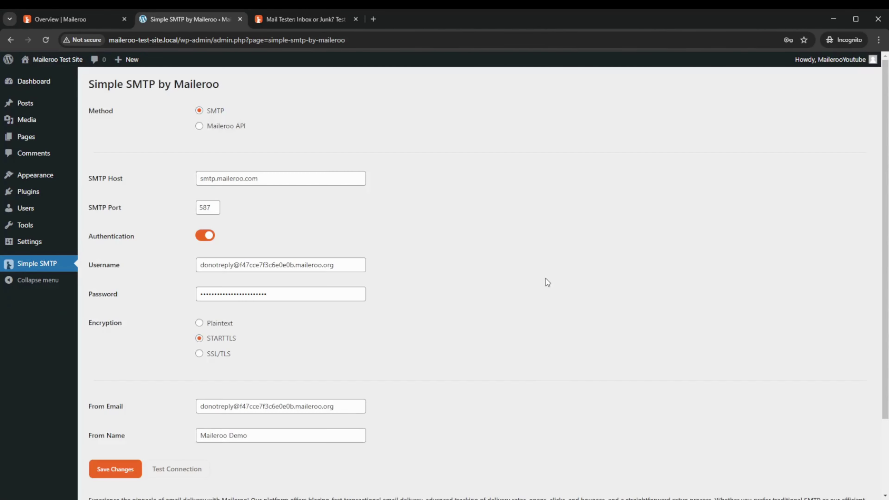
Examine the newest message's events in the Maileroo sending logs and compare its recipient with the Mail Tester address.
click(95, 20)
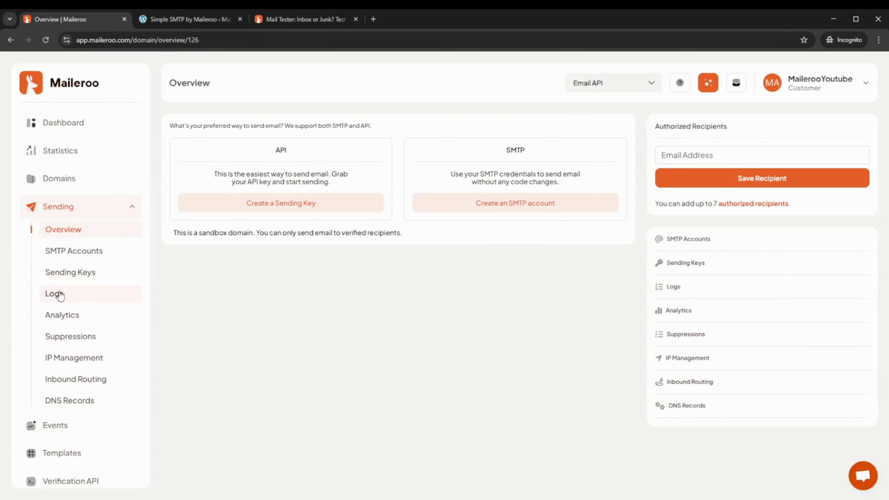
click(70, 298)
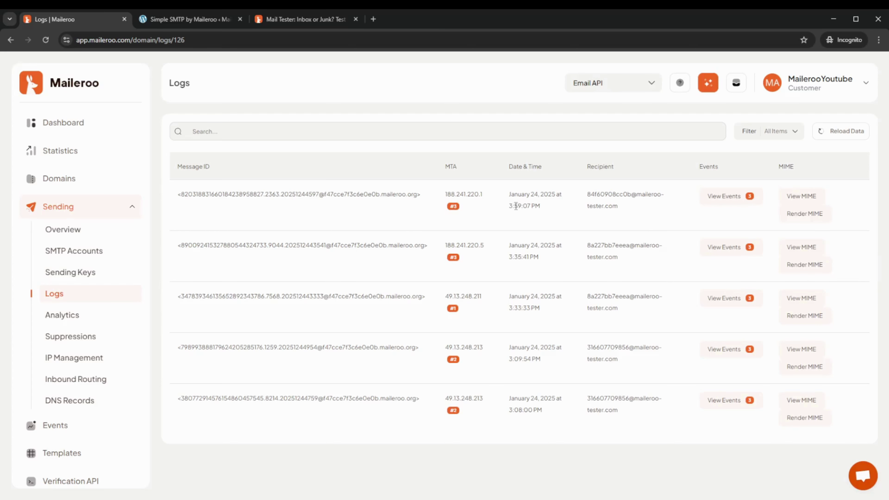
click(721, 201)
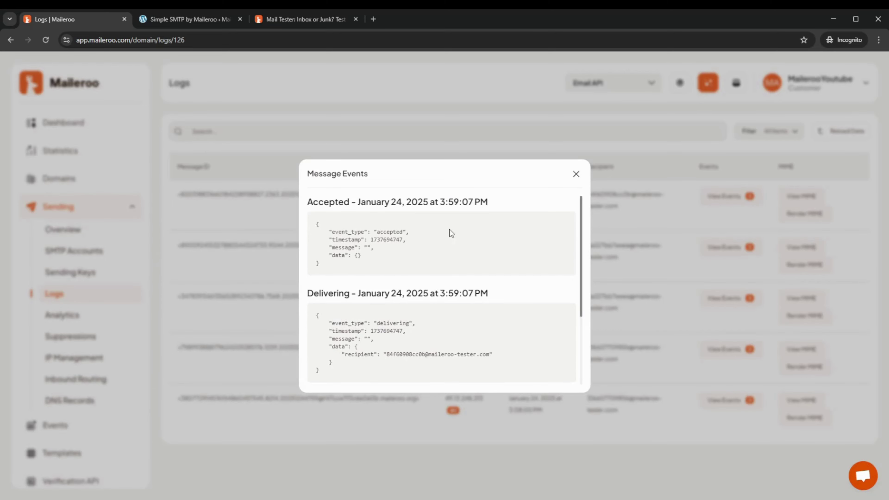
scroll(400, 230, down, 2)
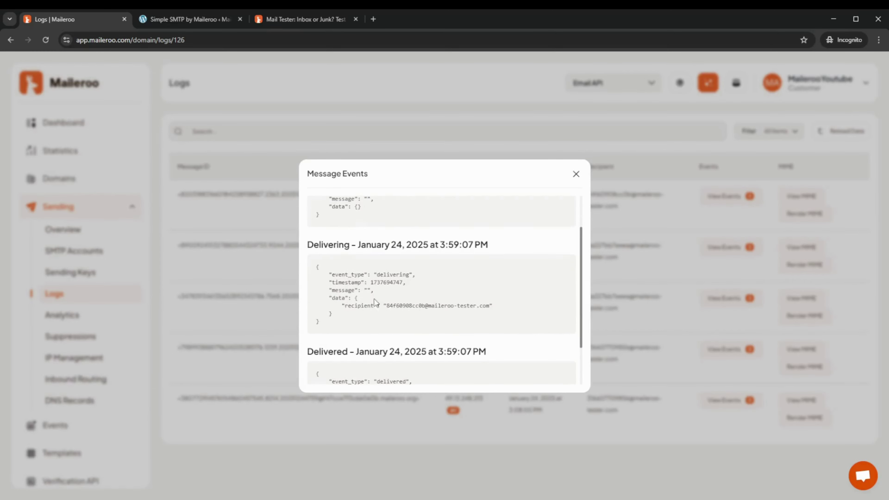
drag(388, 309, 488, 307)
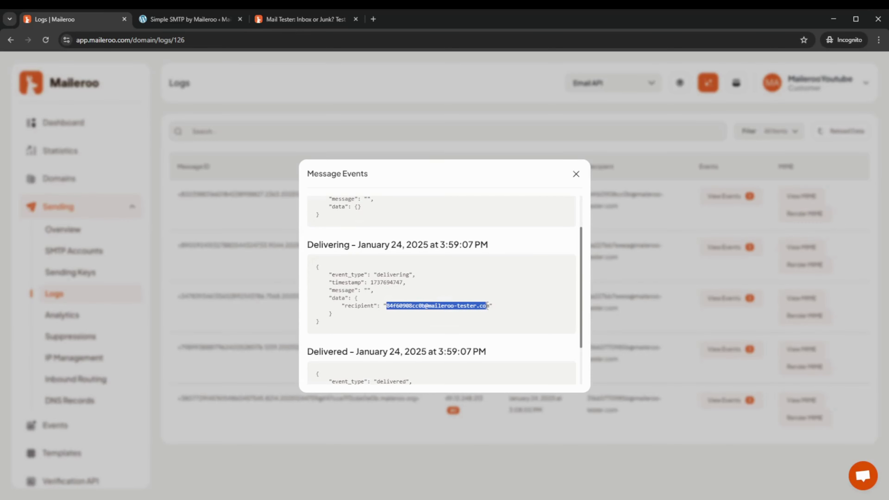
click(303, 21)
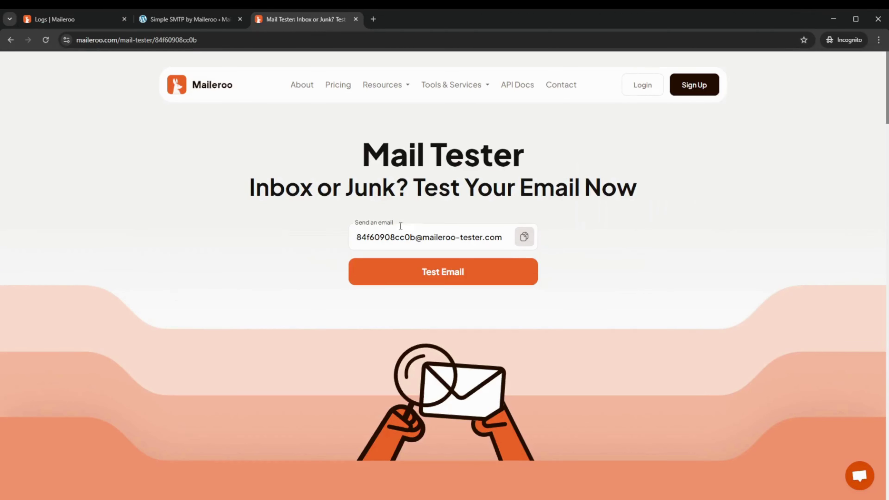
click(83, 23)
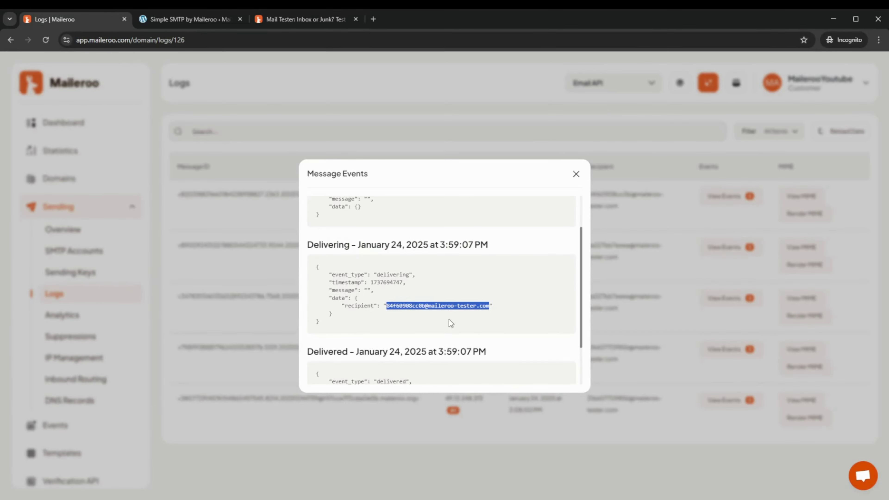
scroll(396, 245, down, 2)
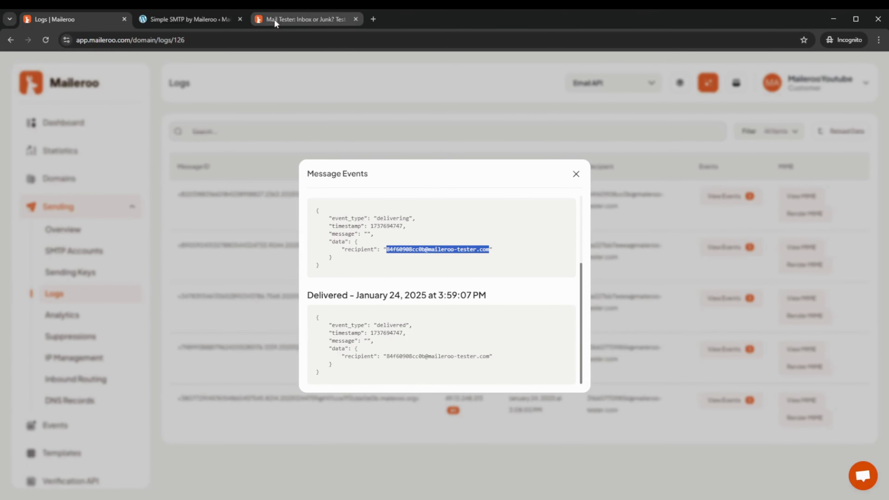
Review the basic details and plaintext content of the received email in the Mail Tester analysis results.
click(282, 21)
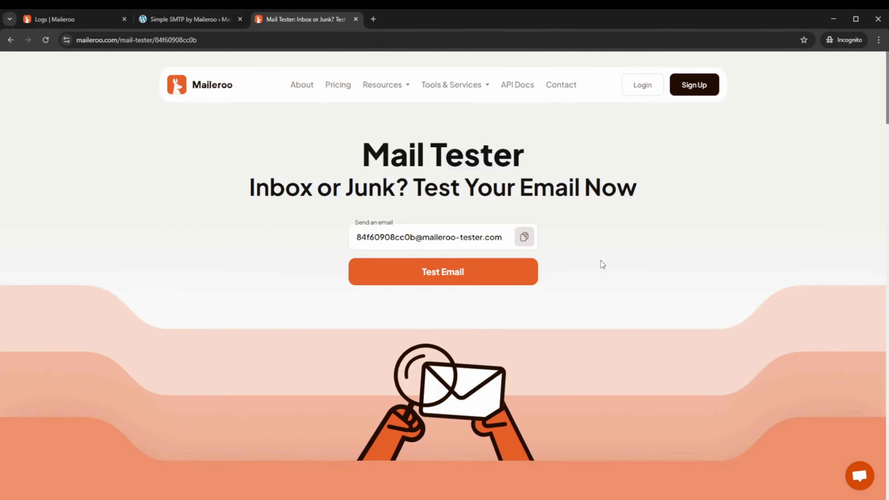
scroll(692, 245, down, 8)
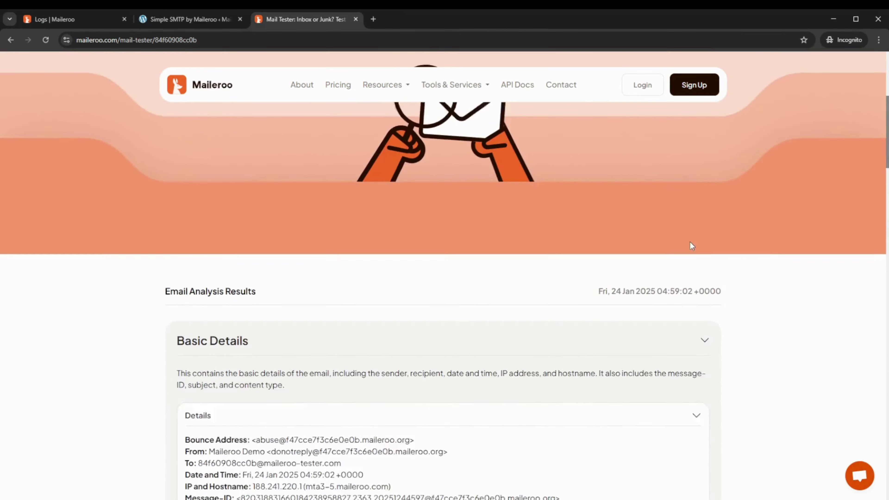
scroll(692, 246, down, 5)
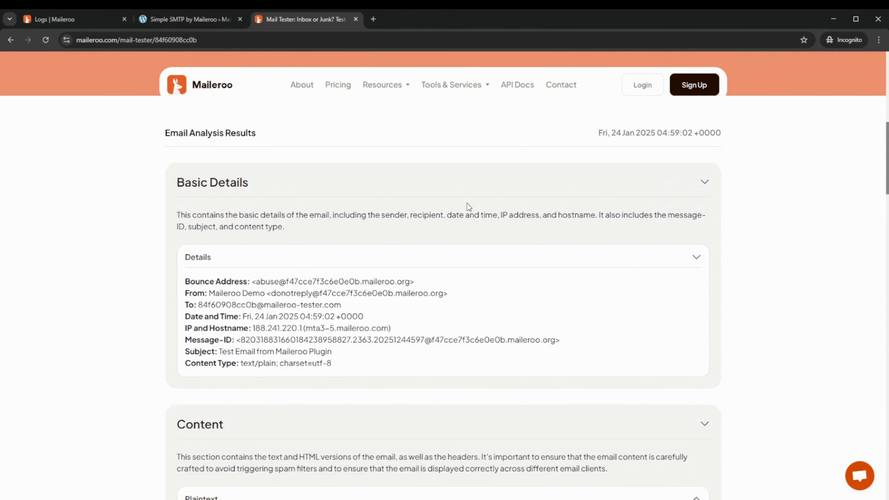
scroll(218, 242, down, 2)
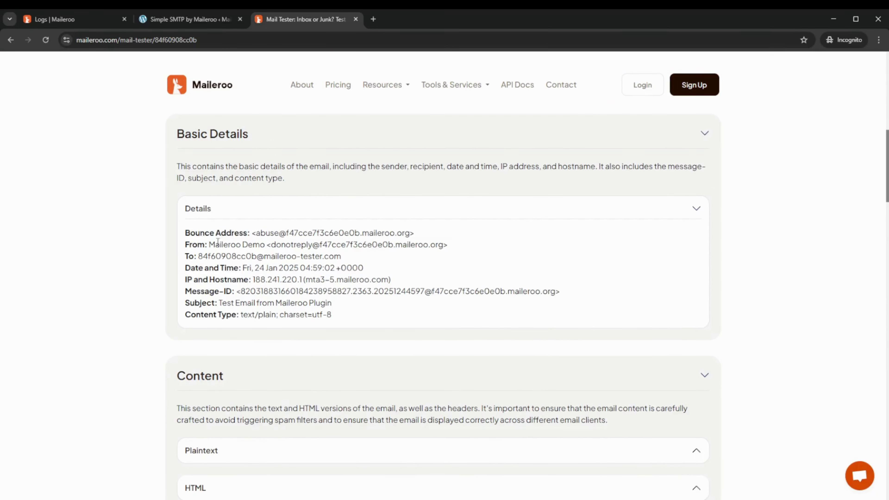
drag(212, 241, 315, 247)
click(367, 262)
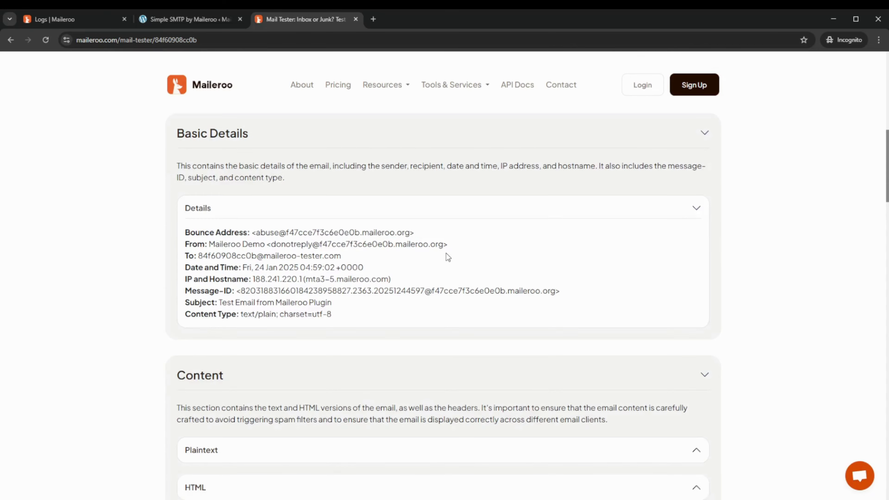
scroll(459, 233, down, 3)
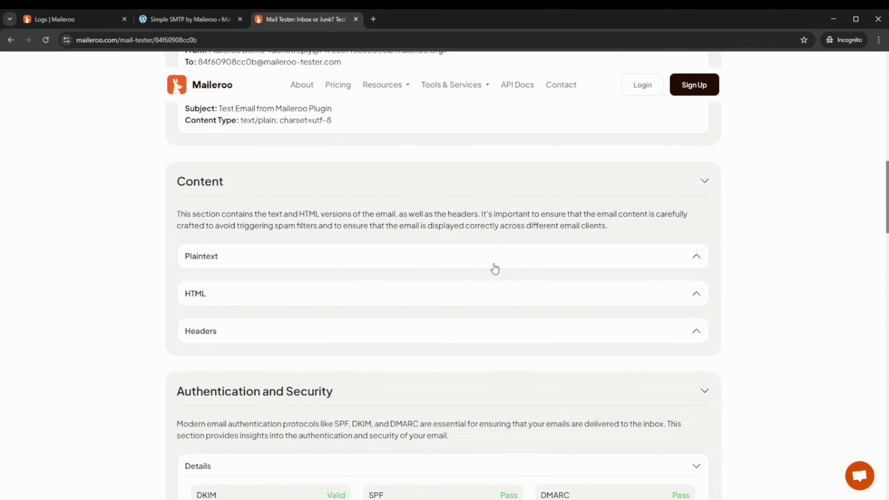
click(495, 267)
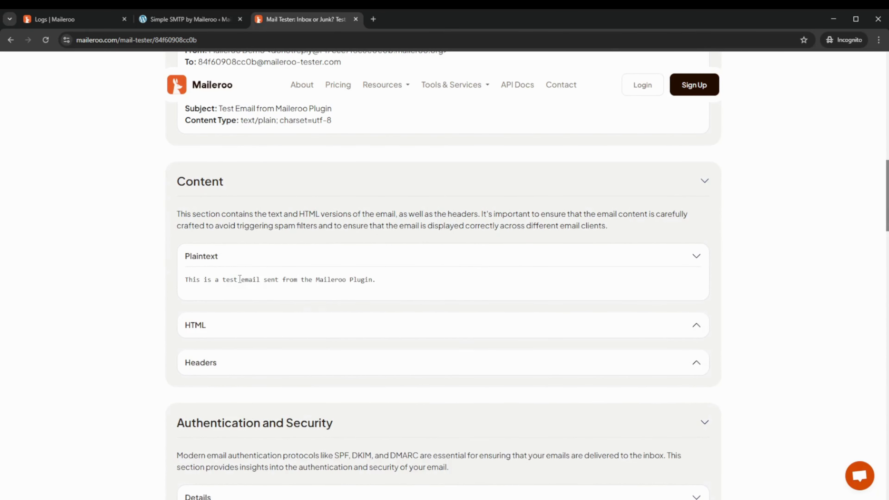
click(330, 260)
Review the report's authentication, DNS records, spam analysis, blacklist and conclusion sections.
scroll(395, 270, down, 3)
scroll(733, 264, down, 8)
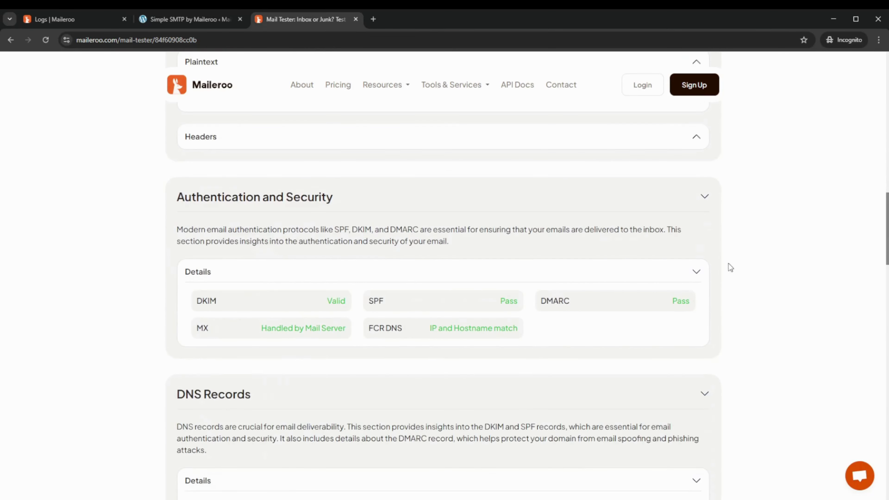
scroll(754, 272, down, 9)
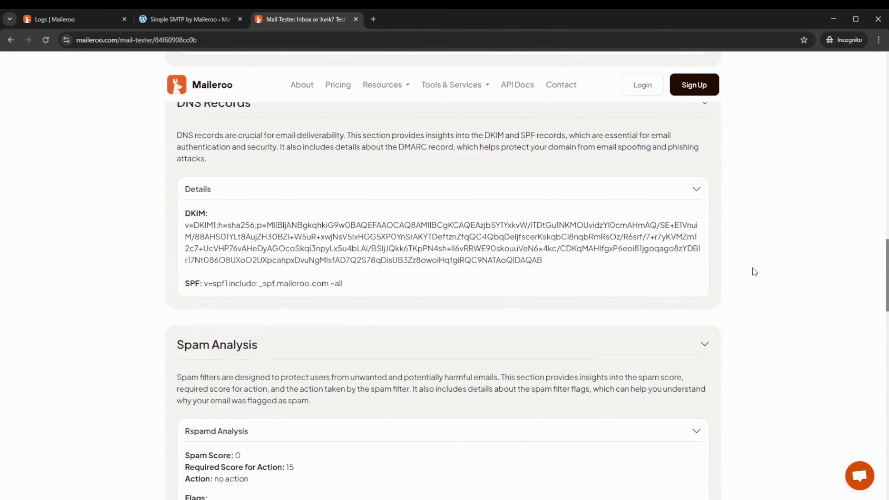
scroll(753, 267, down, 10)
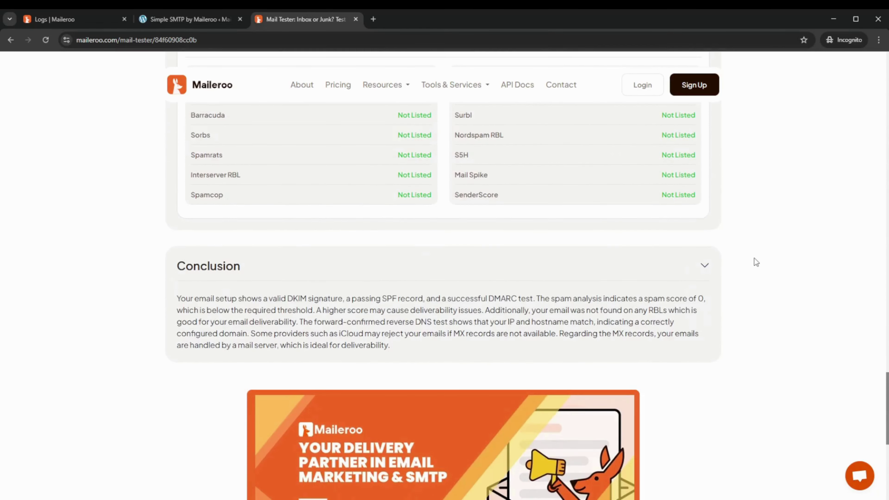
scroll(754, 258, up, 20)
scroll(757, 271, up, 20)
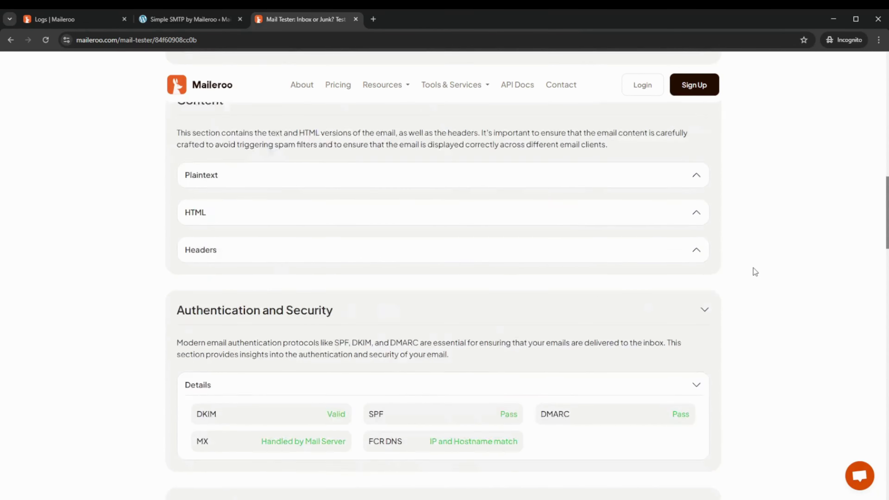
scroll(756, 271, up, 4)
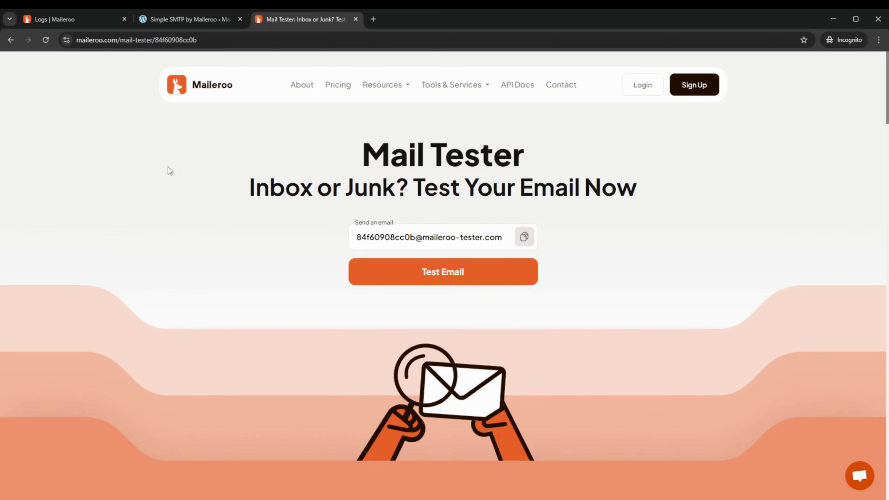
Generate a Maileroo sending key named "Wordpress Plugin" for the domain and copy the key.
click(86, 21)
click(505, 80)
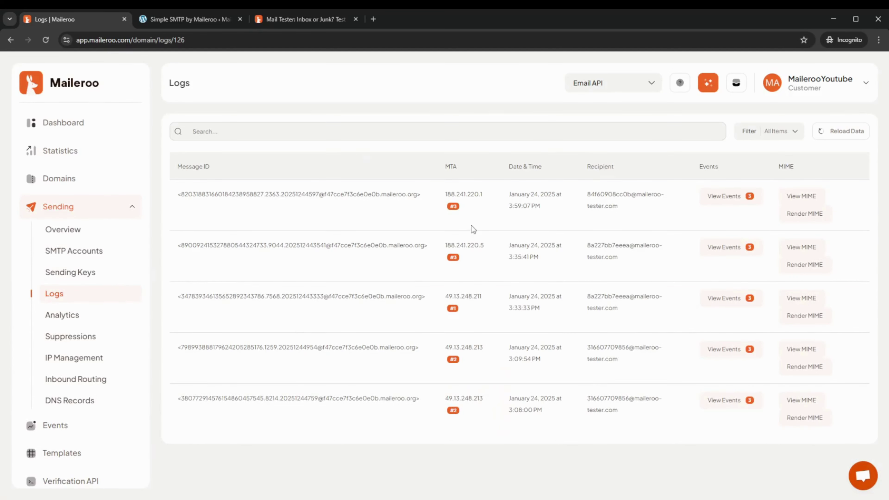
click(74, 275)
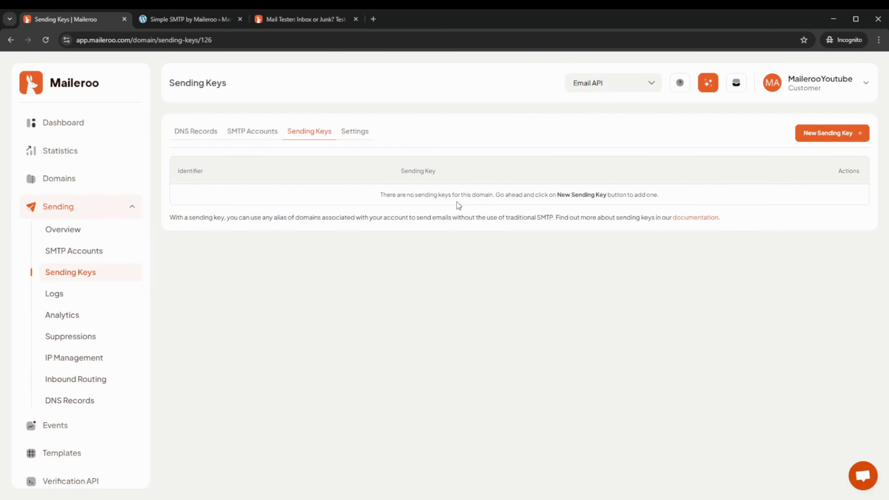
click(834, 137)
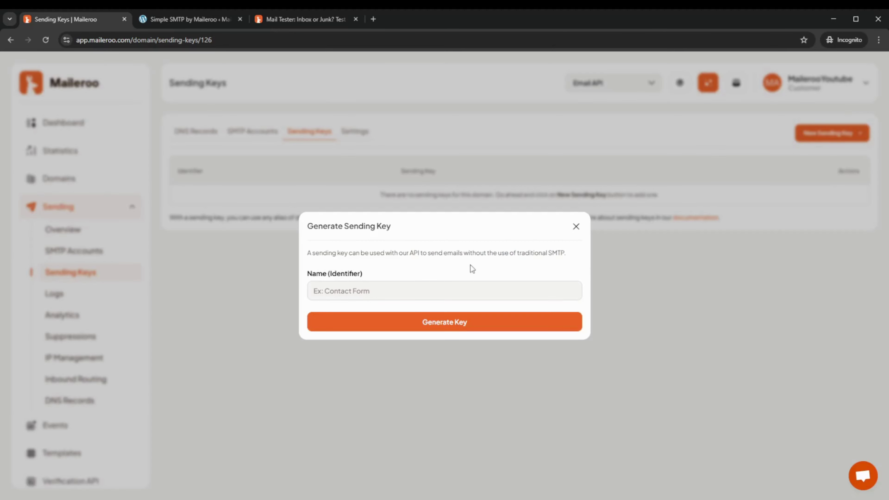
click(426, 290)
text(Wordpress Plugin)
click(463, 325)
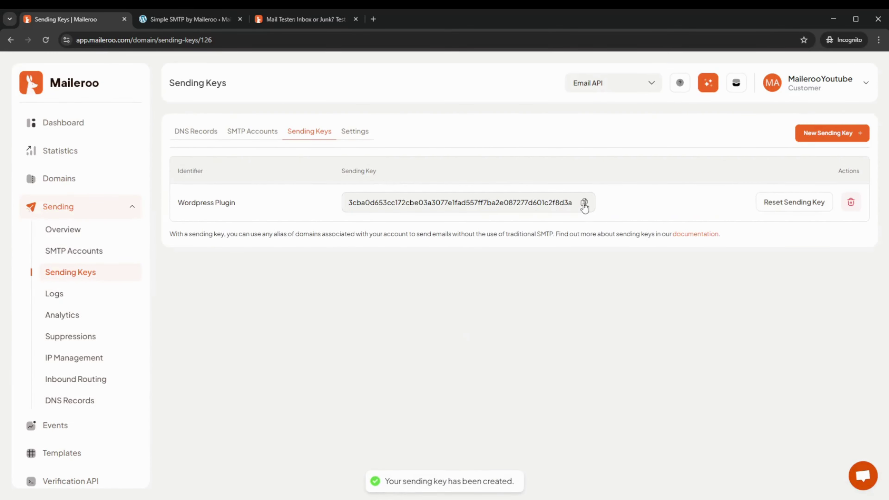
click(584, 202)
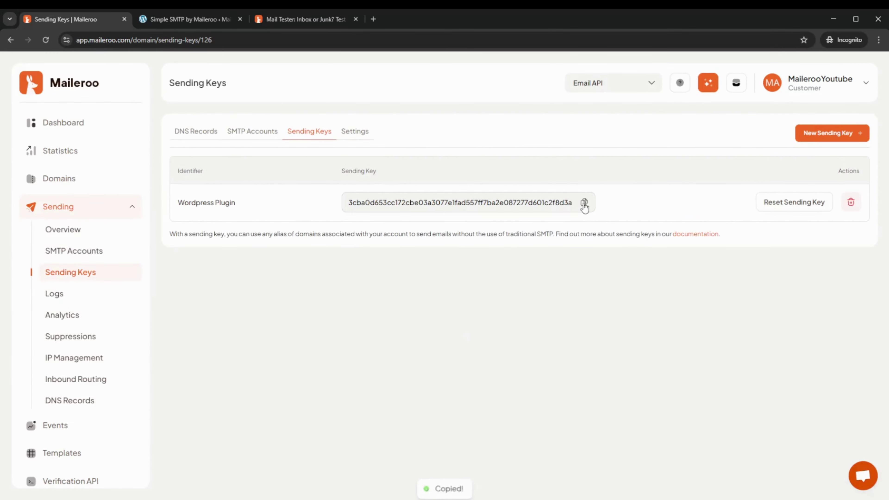
Switch the WordPress Simple SMTP plugin to the Maileroo API method, replace its sending key with the copied one, and save the changes.
click(181, 19)
click(220, 129)
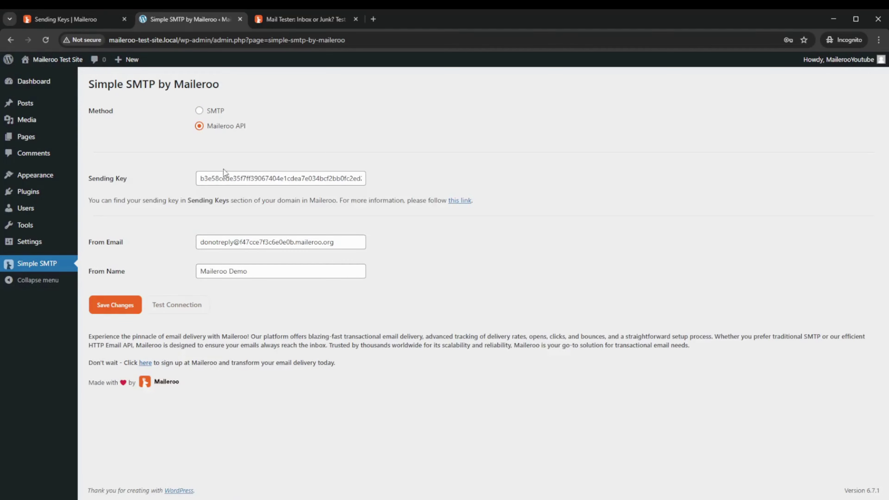
click(229, 175)
key(ctrl+a)
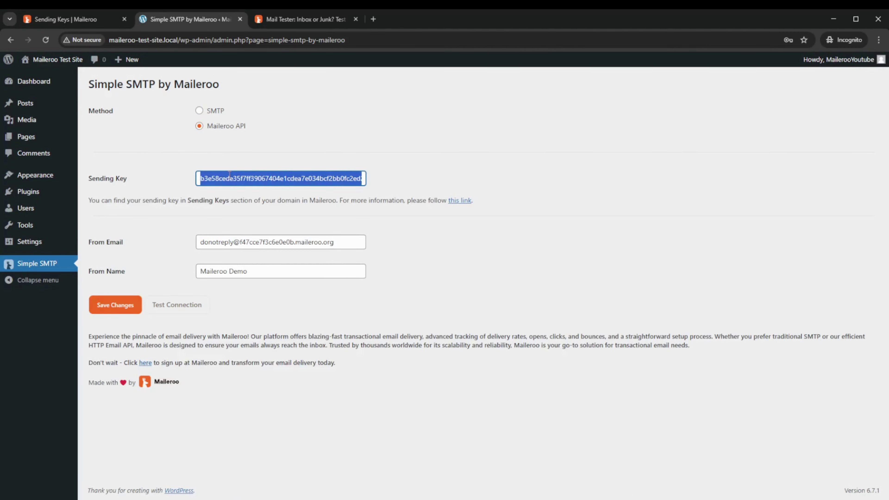
key(ctrl+v)
click(175, 170)
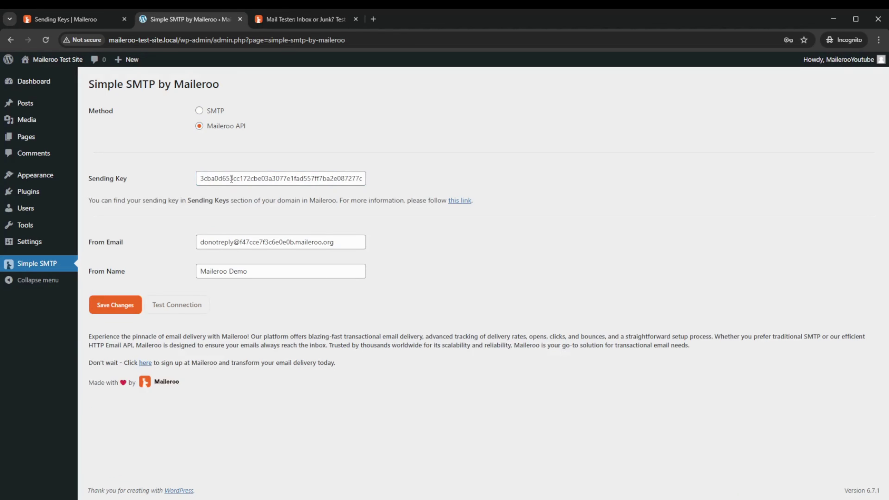
click(110, 309)
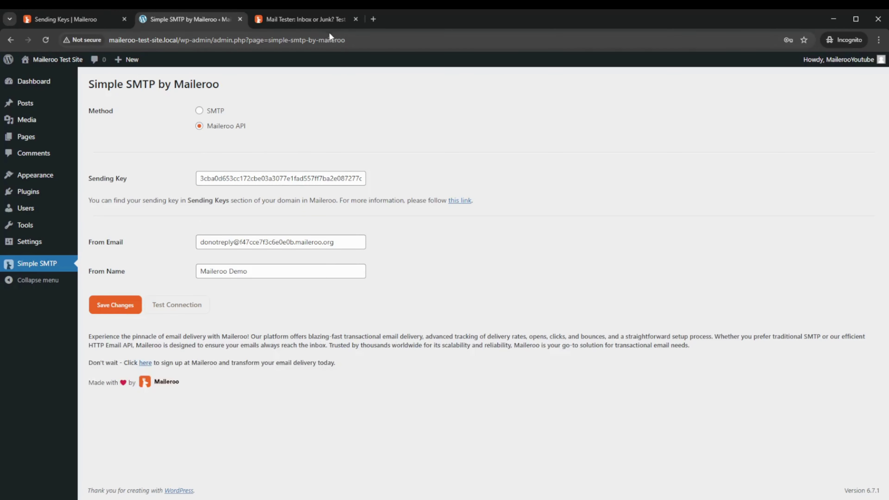
Copy the Mail Tester address and send a test email to it from the Simple SMTP plugin.
click(310, 21)
click(523, 245)
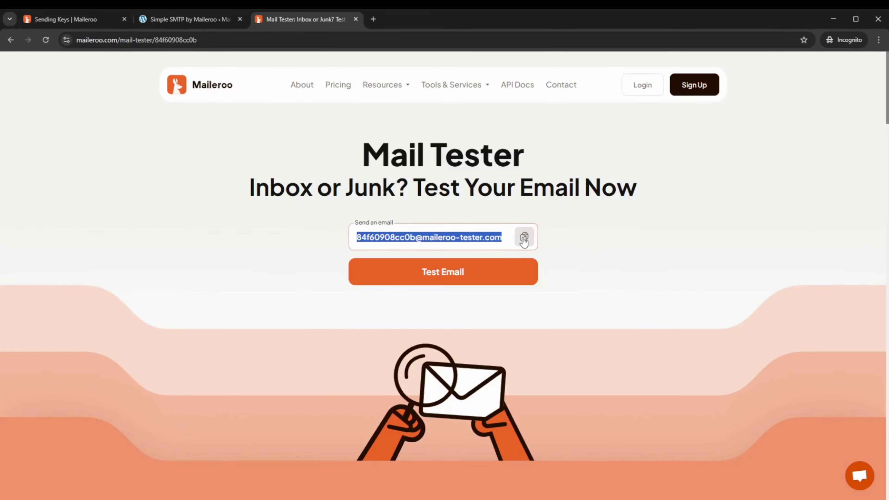
click(206, 20)
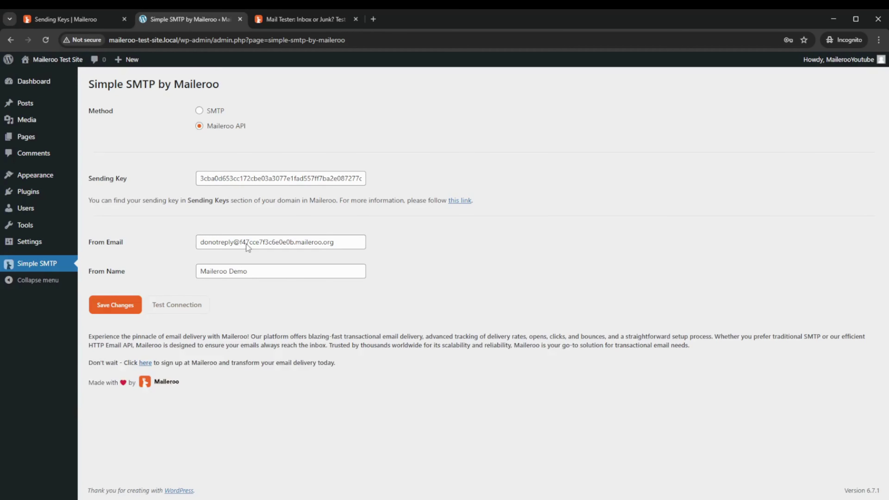
click(177, 305)
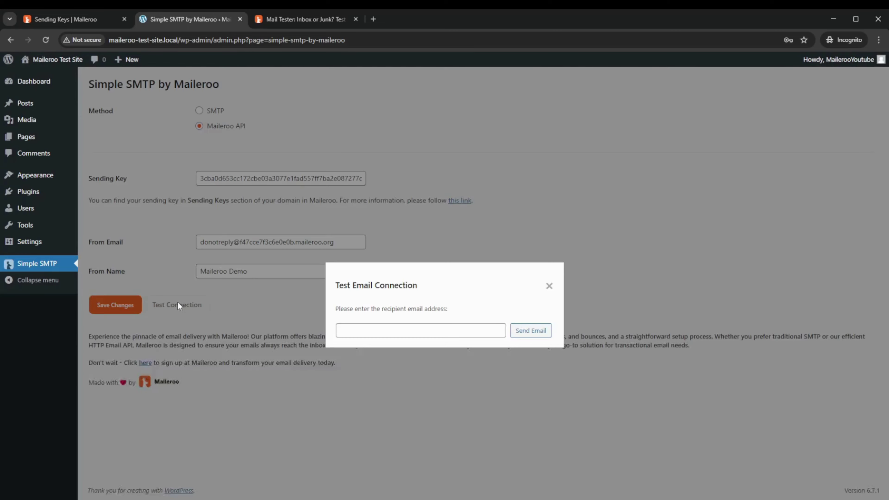
click(360, 327)
key(ctrl+v)
click(525, 330)
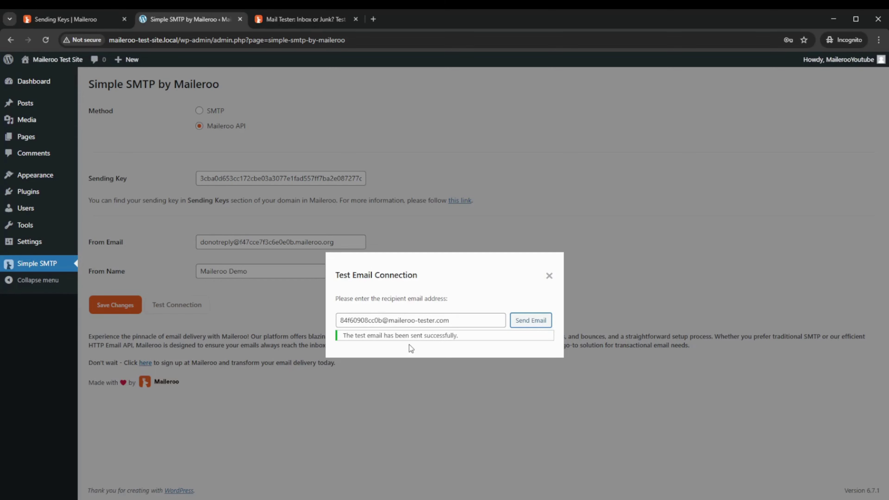
Examine the newest message's delivery events in the Maileroo sending logs.
click(84, 22)
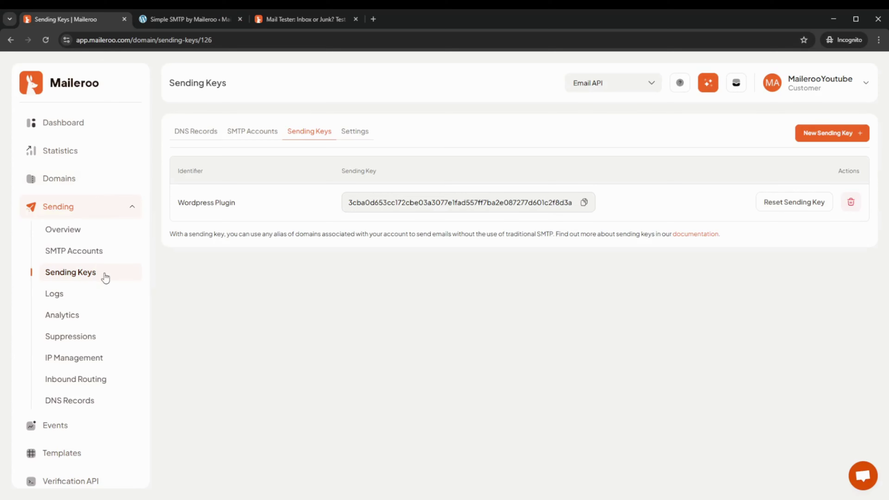
click(56, 294)
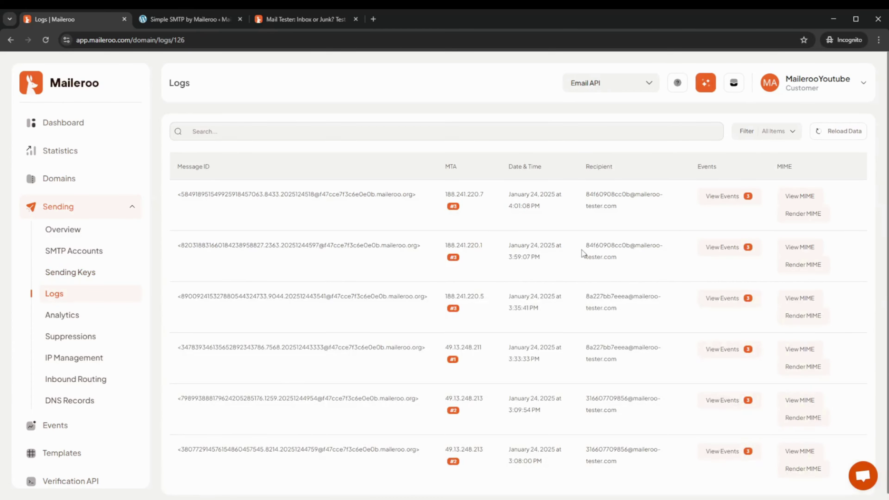
click(723, 198)
scroll(478, 259, down, 5)
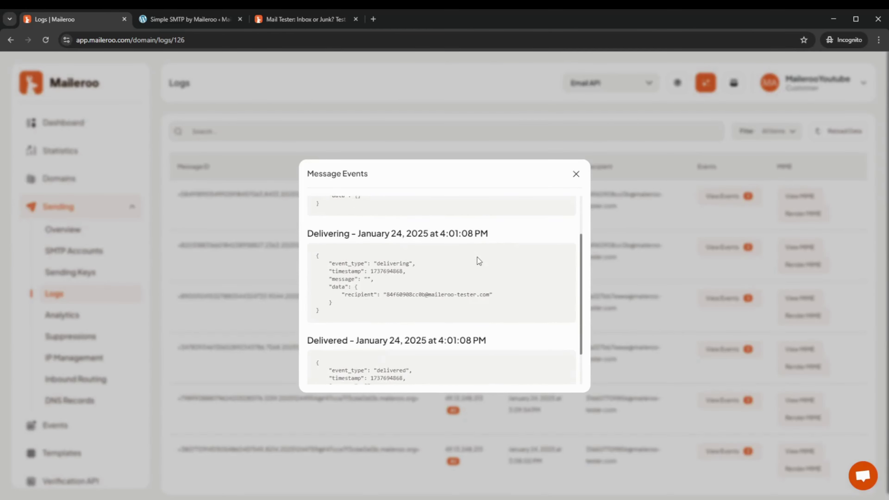
scroll(399, 287, down, 1)
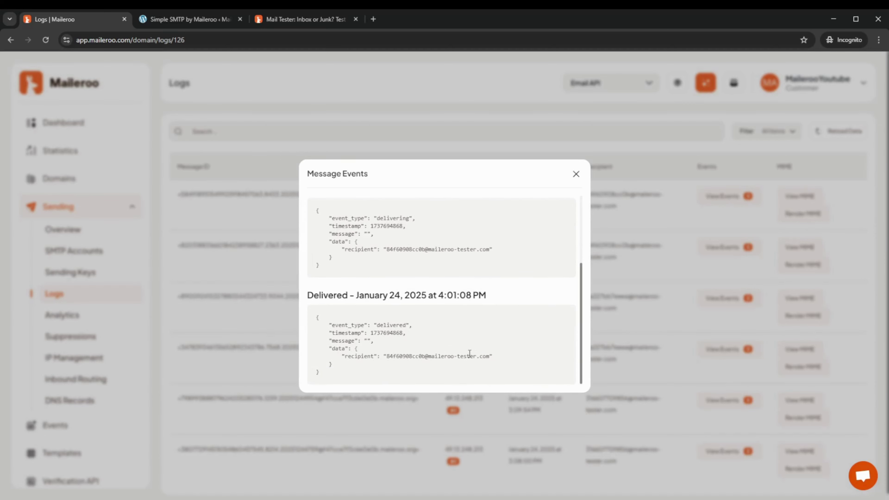
Reload the Mail Tester report and review the analysis timestamp and the basic details, including the sender name.
click(324, 18)
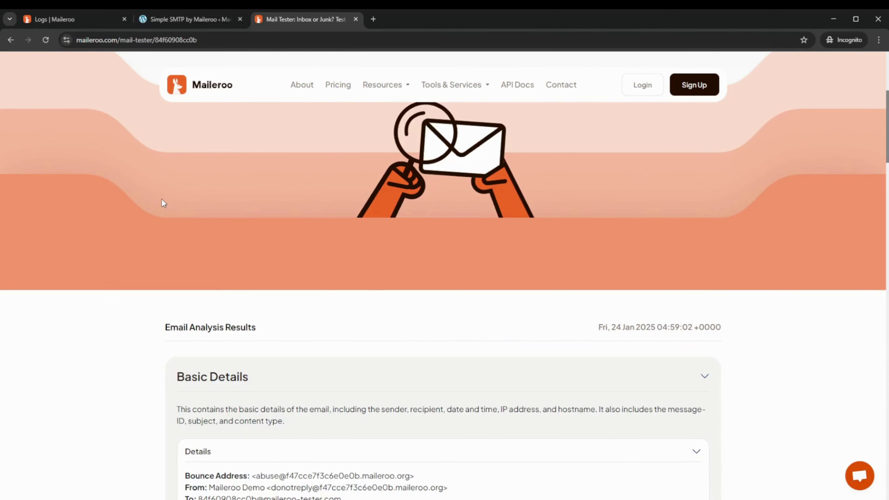
scroll(69, 54, up, 5)
click(45, 39)
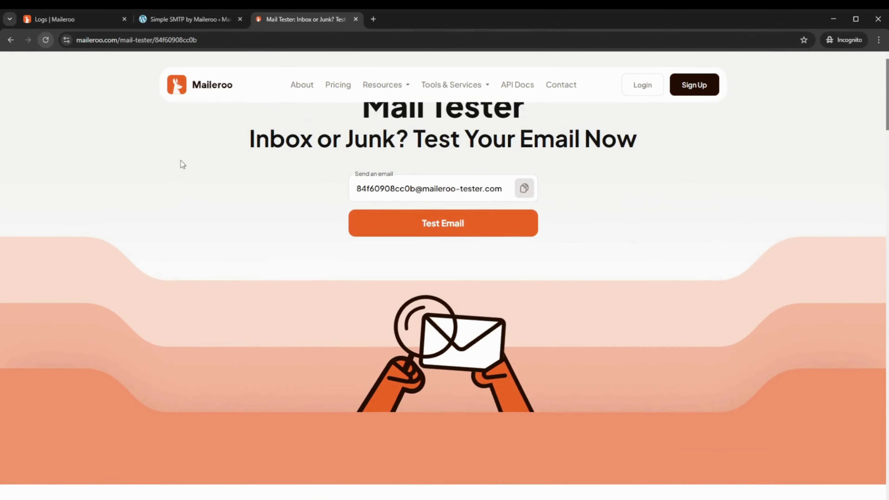
scroll(705, 250, down, 4)
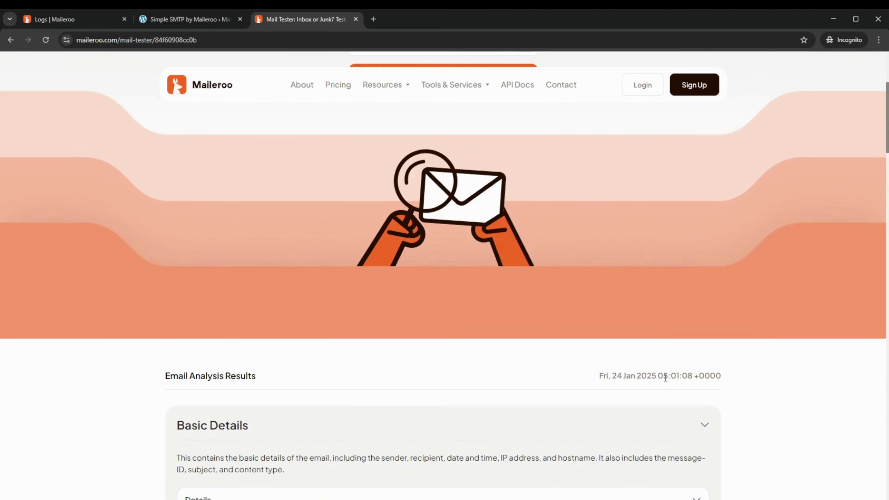
scroll(444, 329, down, 1)
scroll(734, 268, down, 5)
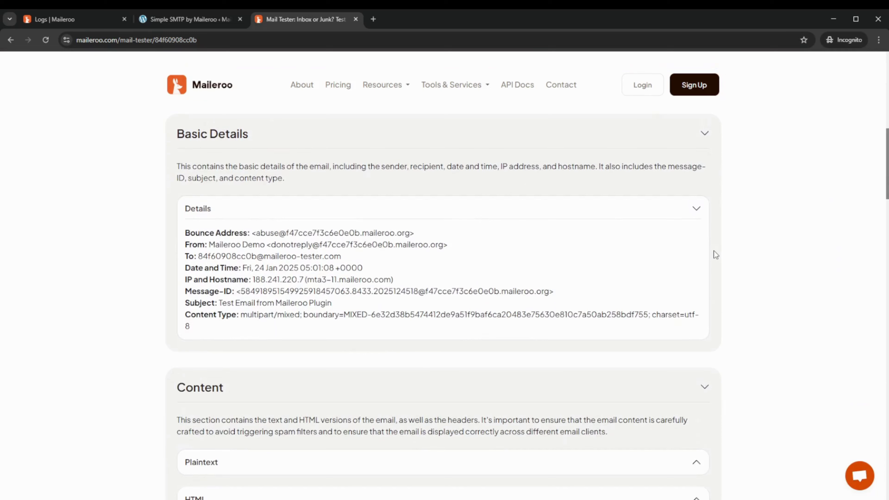
drag(211, 245, 266, 241)
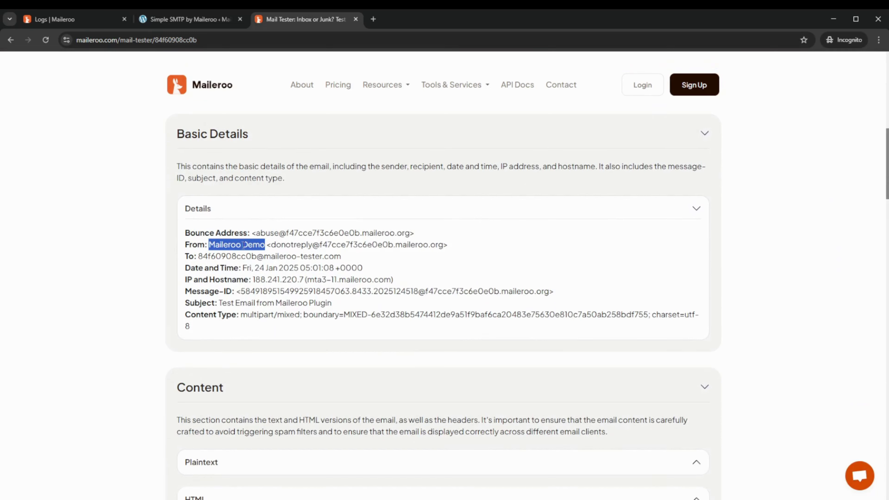
scroll(148, 278, down, 2)
click(119, 282)
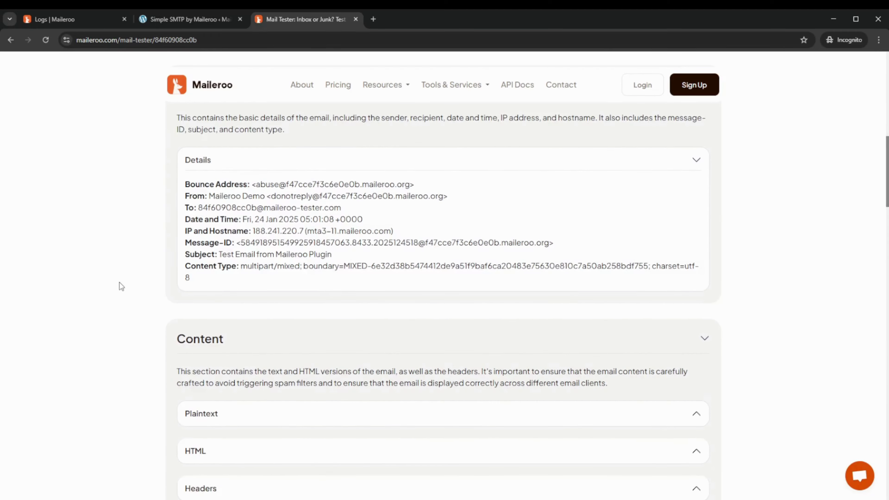
Review the report's authentication and security results, and close the test email dialog in the WordPress plugin.
scroll(119, 282, down, 6)
scroll(137, 261, down, 3)
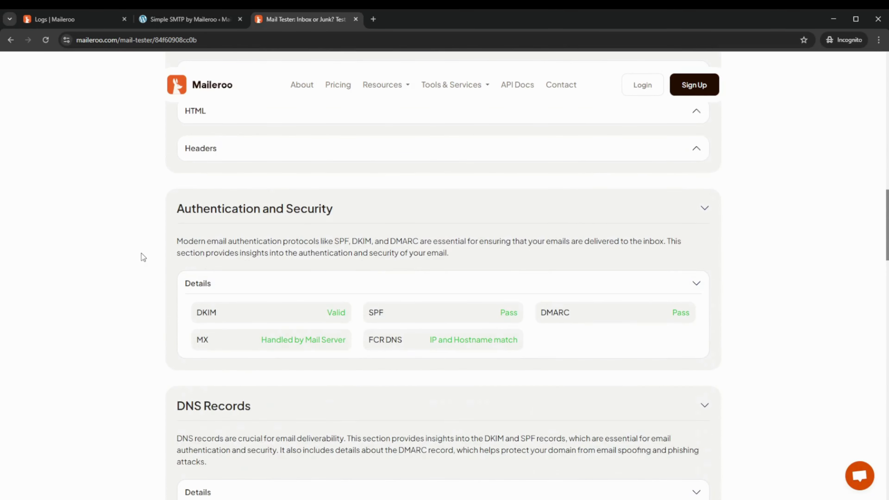
scroll(150, 242, up, 15)
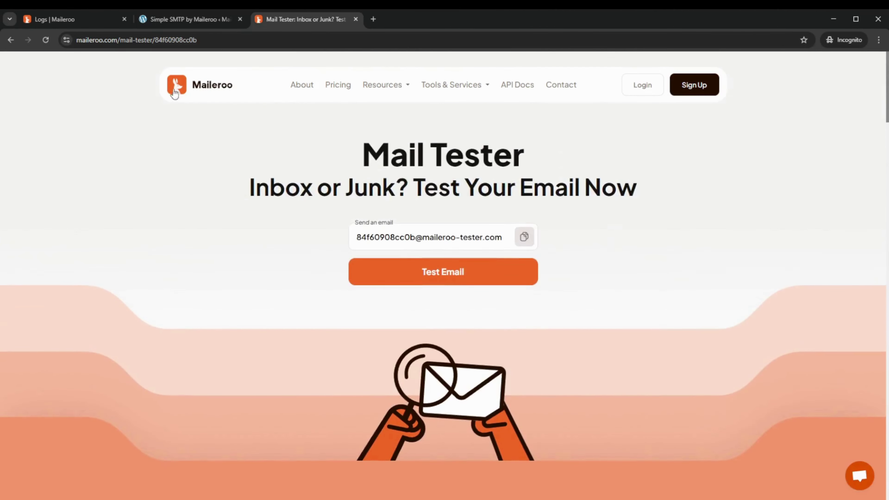
click(171, 20)
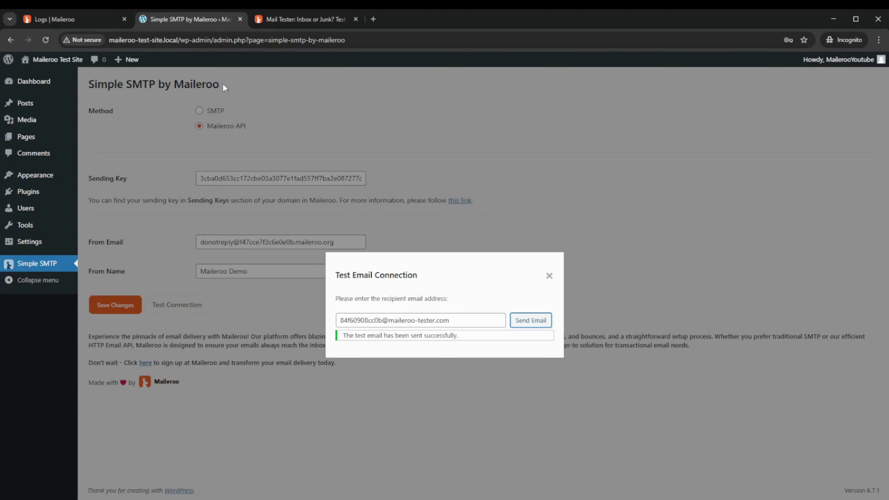
click(549, 276)
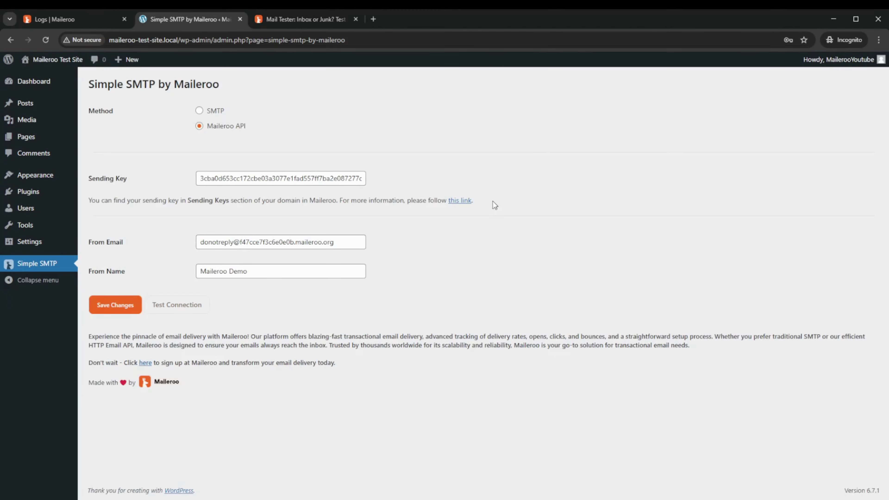